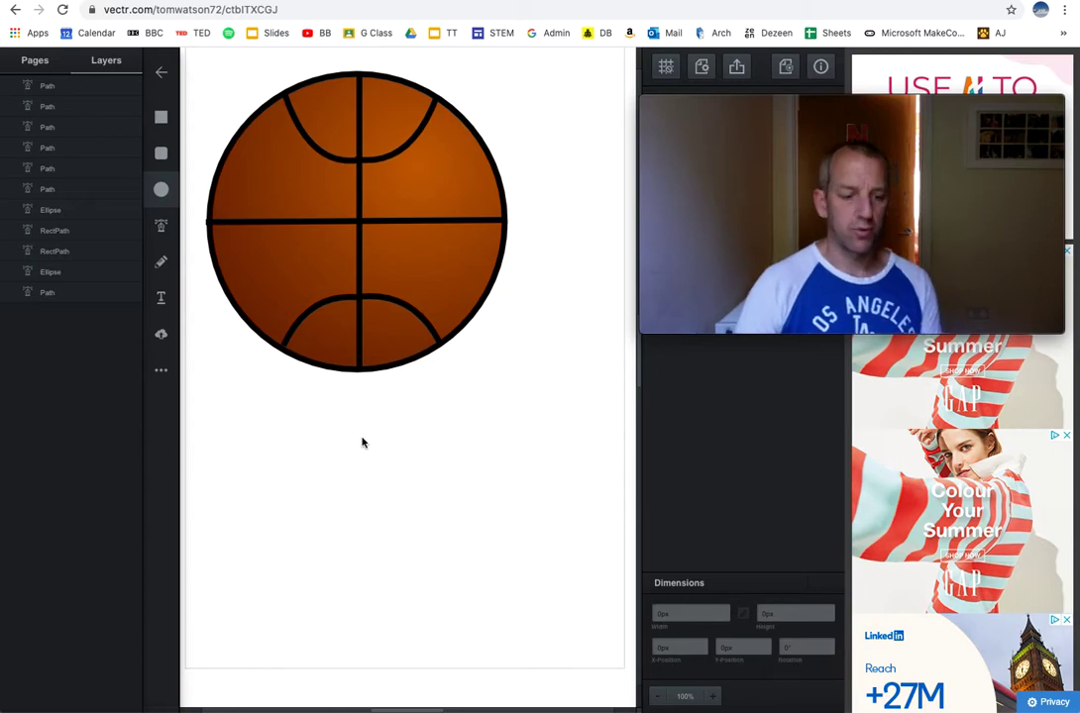
Draw a circle about 355 px across in the empty space below the finished basketball
mouse_move(319, 401)
left_mouse_down()
mouse_move(482, 533)
mouse_move(590, 646)
left_mouse_up()
left_click_drag(489, 567, 491, 542)
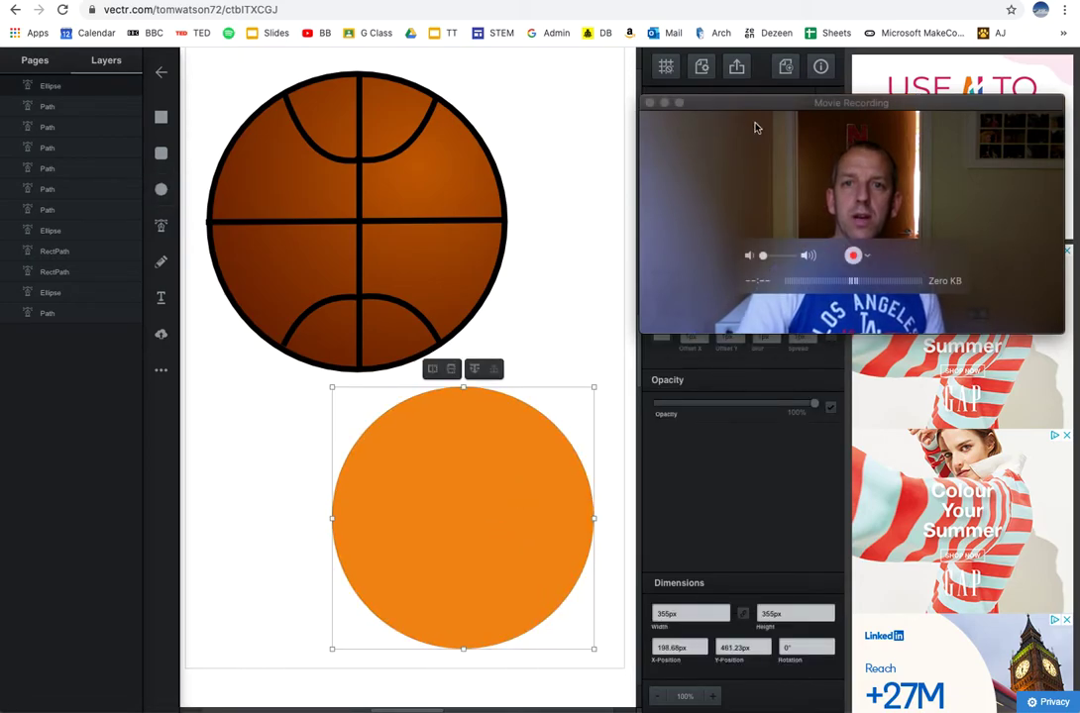
left_click_drag(741, 105, 1078, 295)
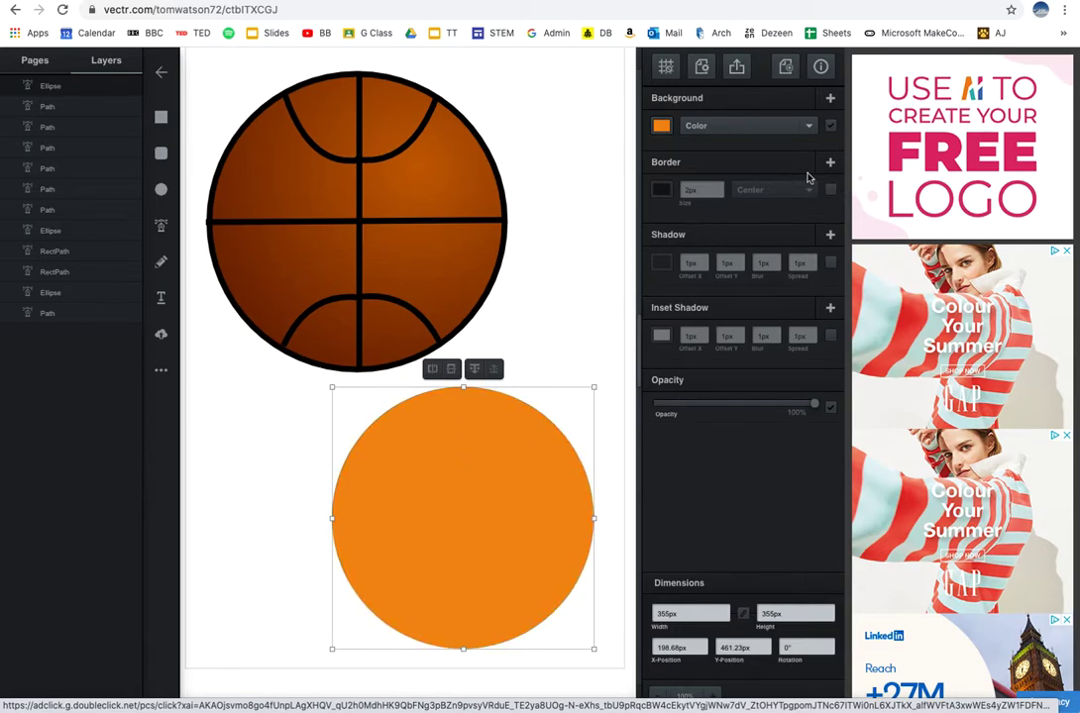
Give the new orange circle a black border with a size of 10 px
left_click(831, 190)
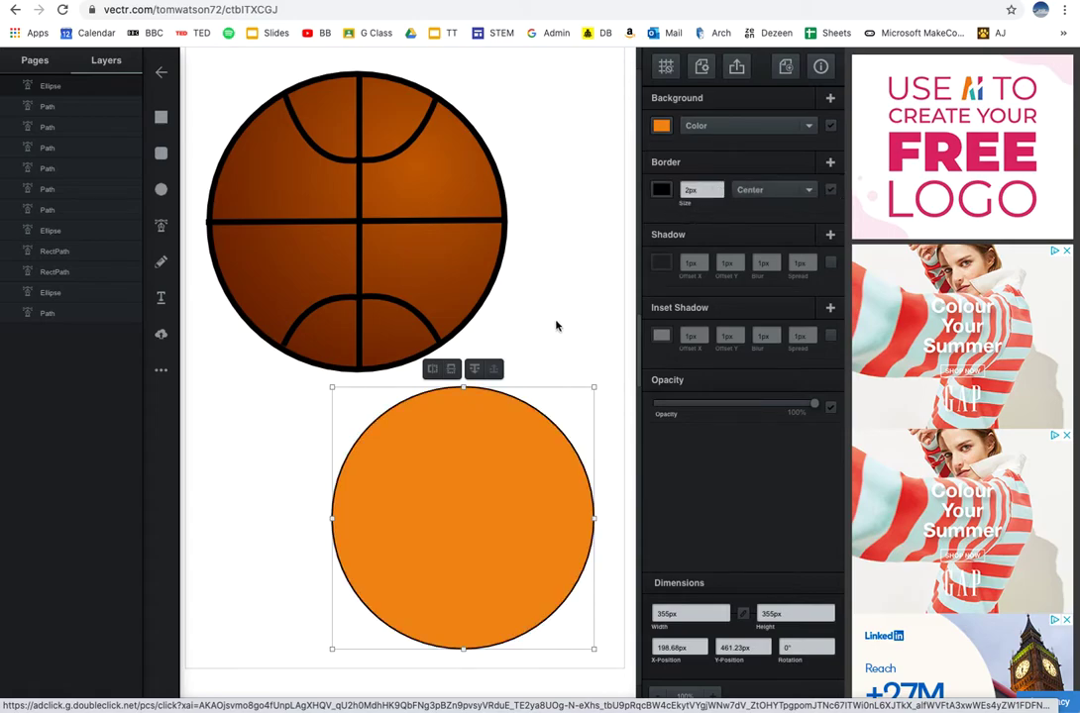
left_click(720, 189)
left_click(720, 189)
left_click(720, 189)
left_click(720, 190)
left_click(721, 189)
left_click(720, 189)
left_click(720, 190)
left_click(720, 189)
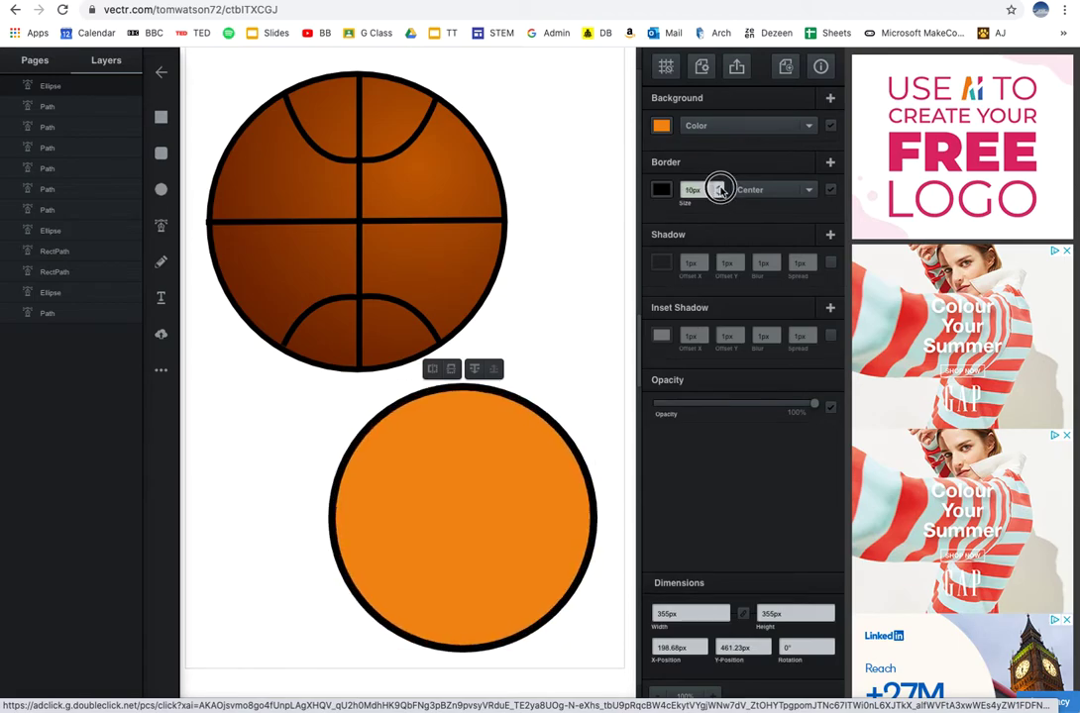
left_click(574, 302)
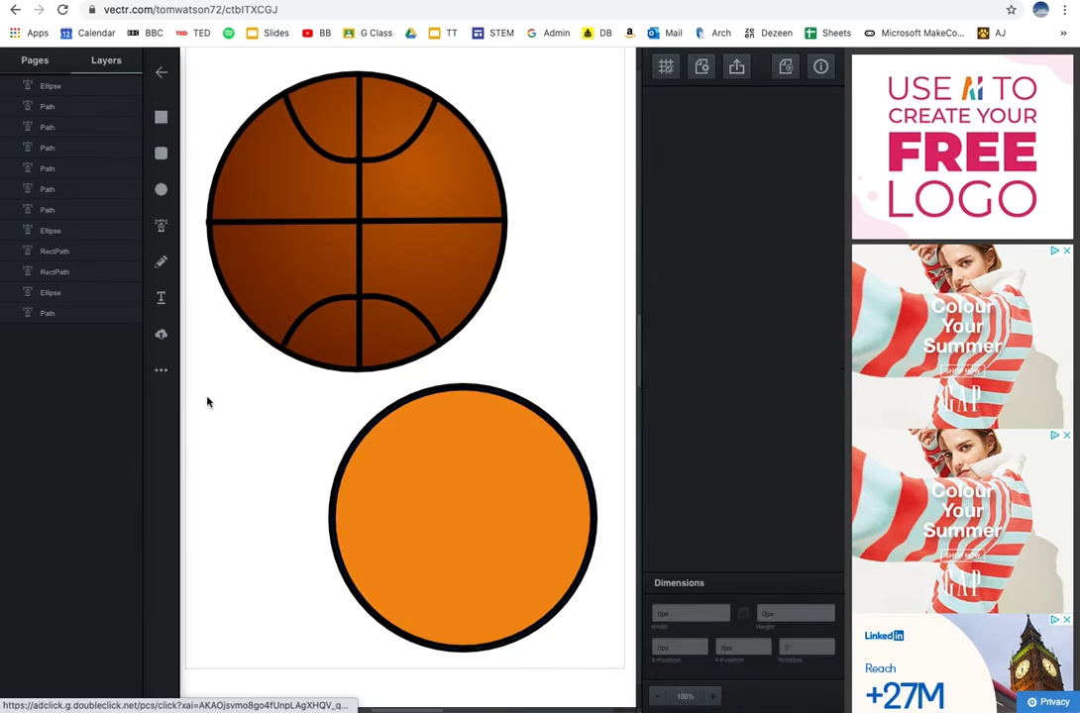
Draw a straight vertical line about 319 px tall with the Pen tool and move it to the middle of the orange circle
left_click(162, 228)
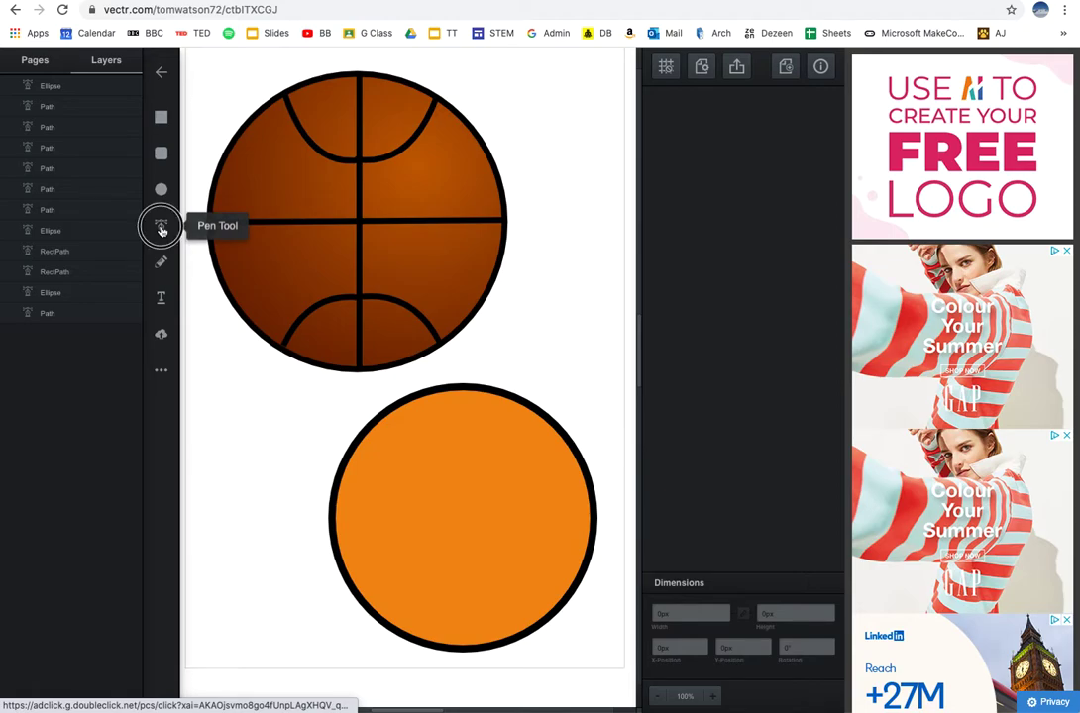
left_click(482, 371)
left_click(481, 605)
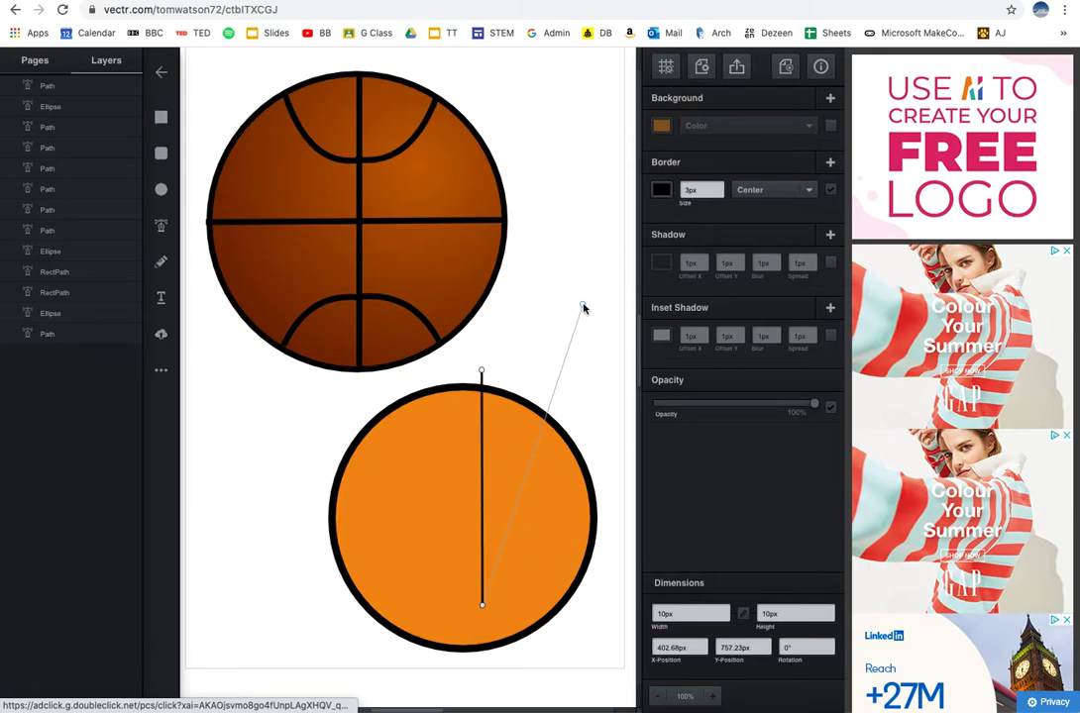
left_click(481, 370)
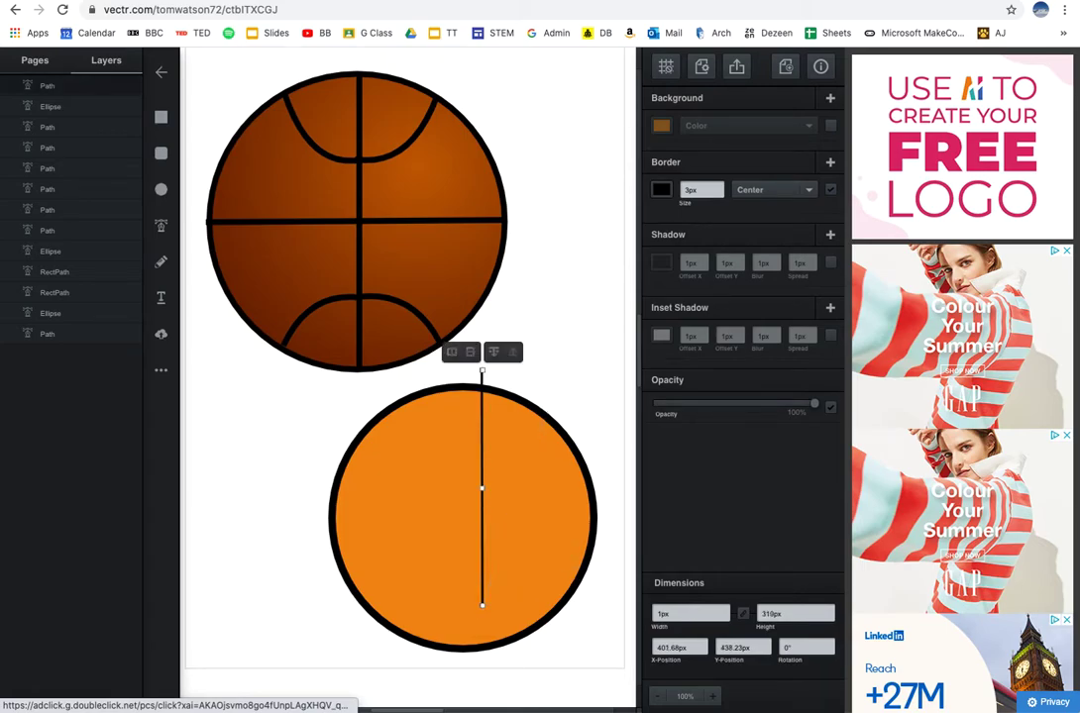
left_click_drag(481, 438, 467, 465)
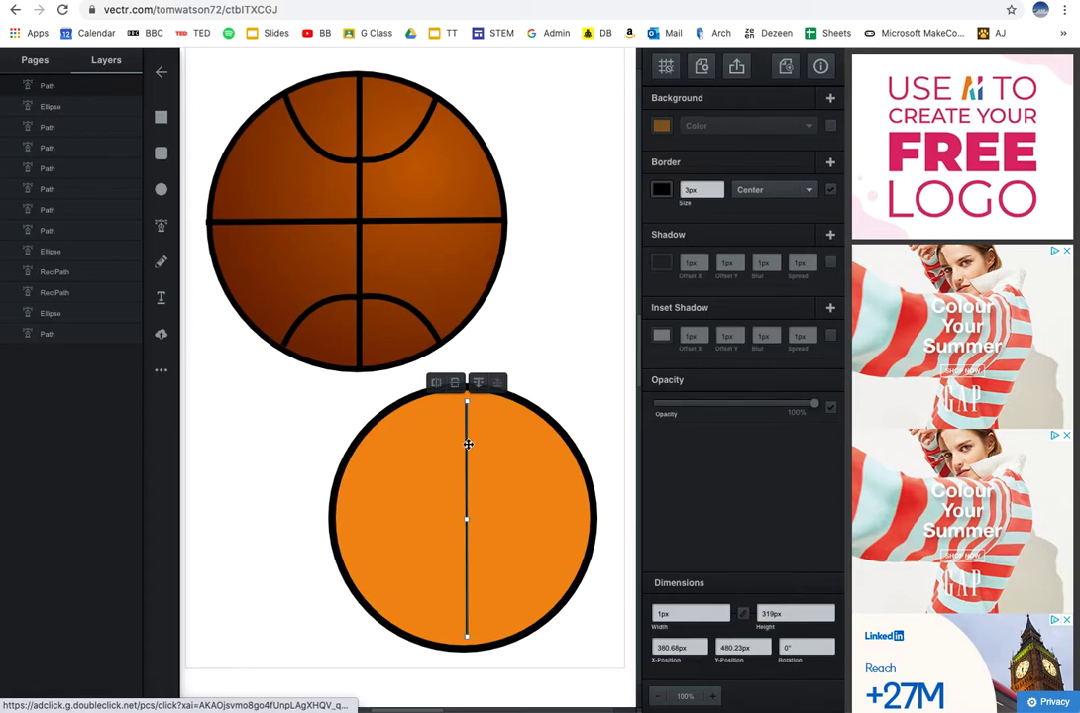
Extend both ends of the vertical line to meet the circle's outline at its top and bottom
key("Escape")
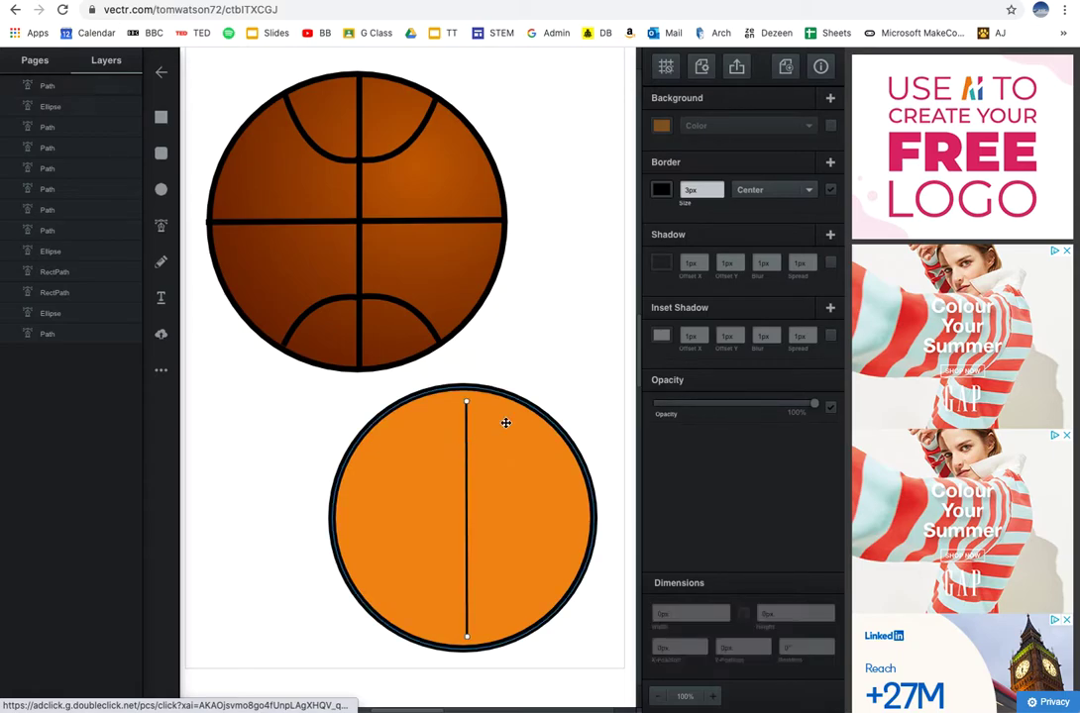
left_click_drag(466, 405, 462, 386)
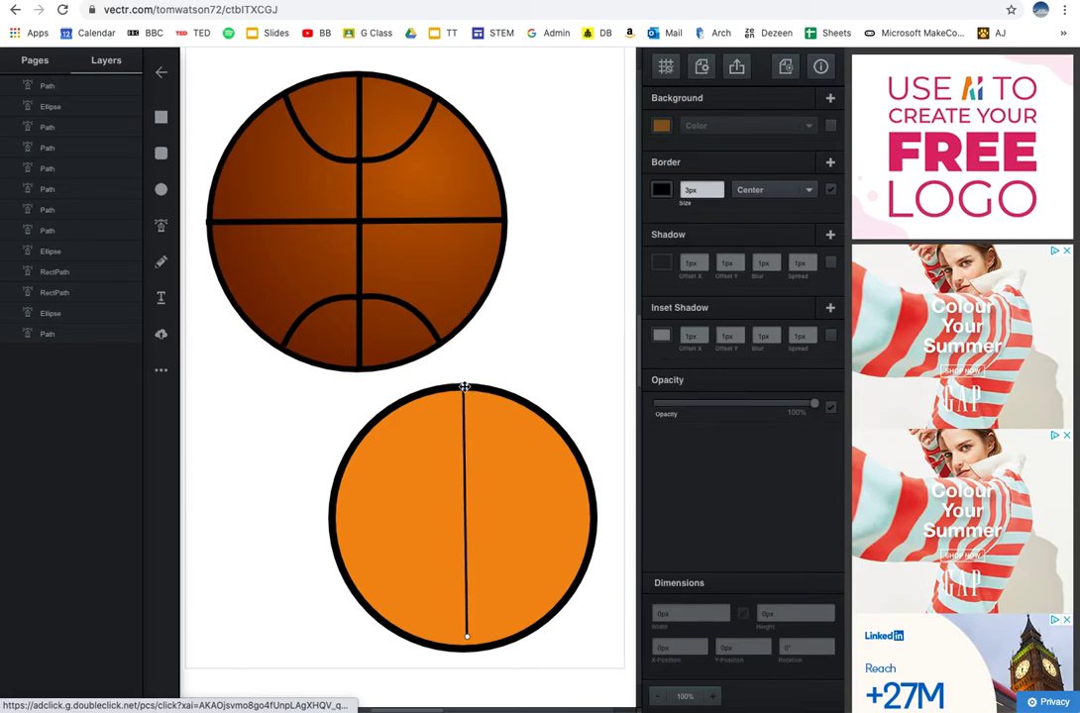
left_click(466, 637)
left_click_drag(467, 641, 466, 648)
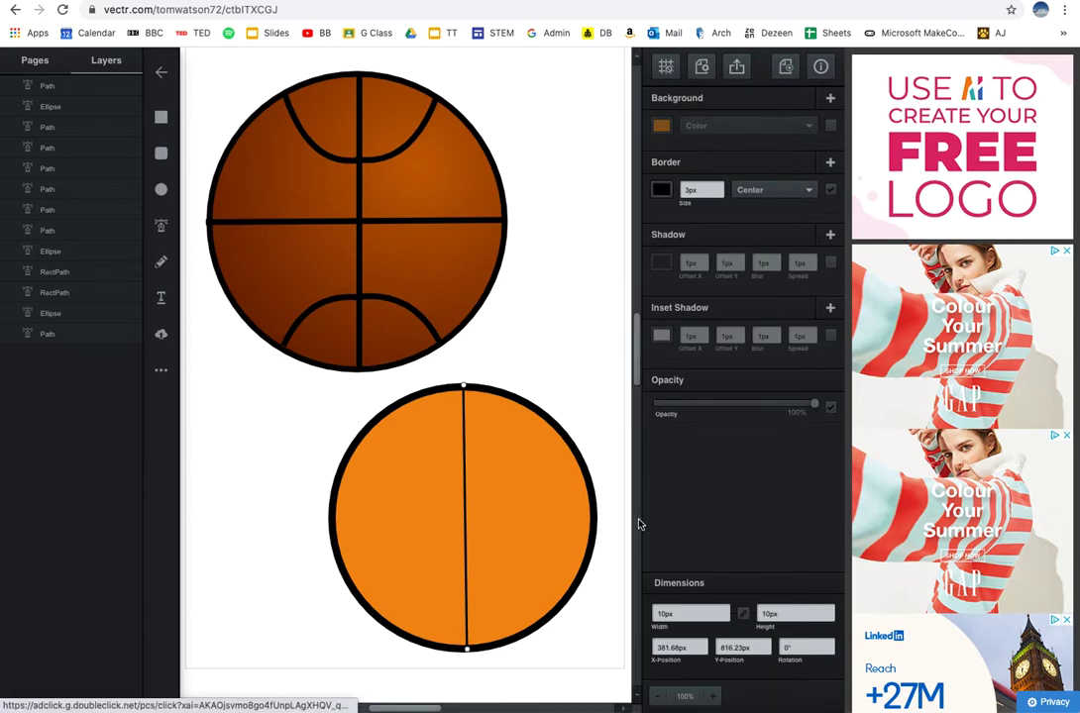
Set the vertical line's border size to 10 px
left_click(721, 188)
left_click(720, 187)
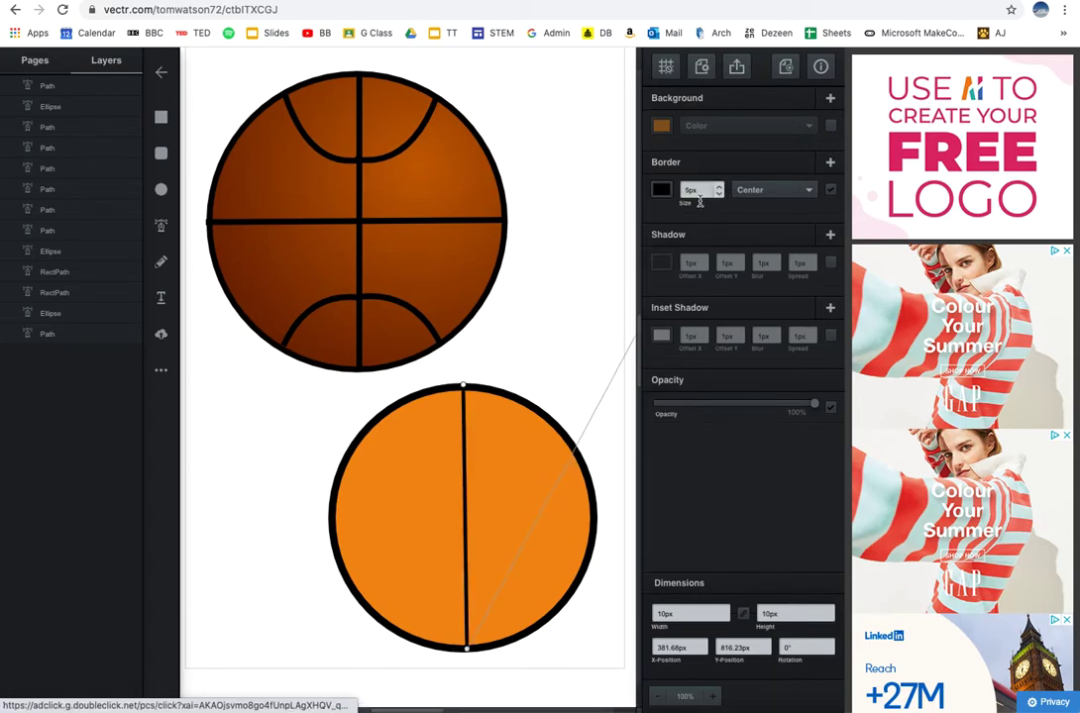
left_click(720, 187)
left_click(720, 187)
left_click(720, 187)
left_click(720, 188)
left_click(720, 187)
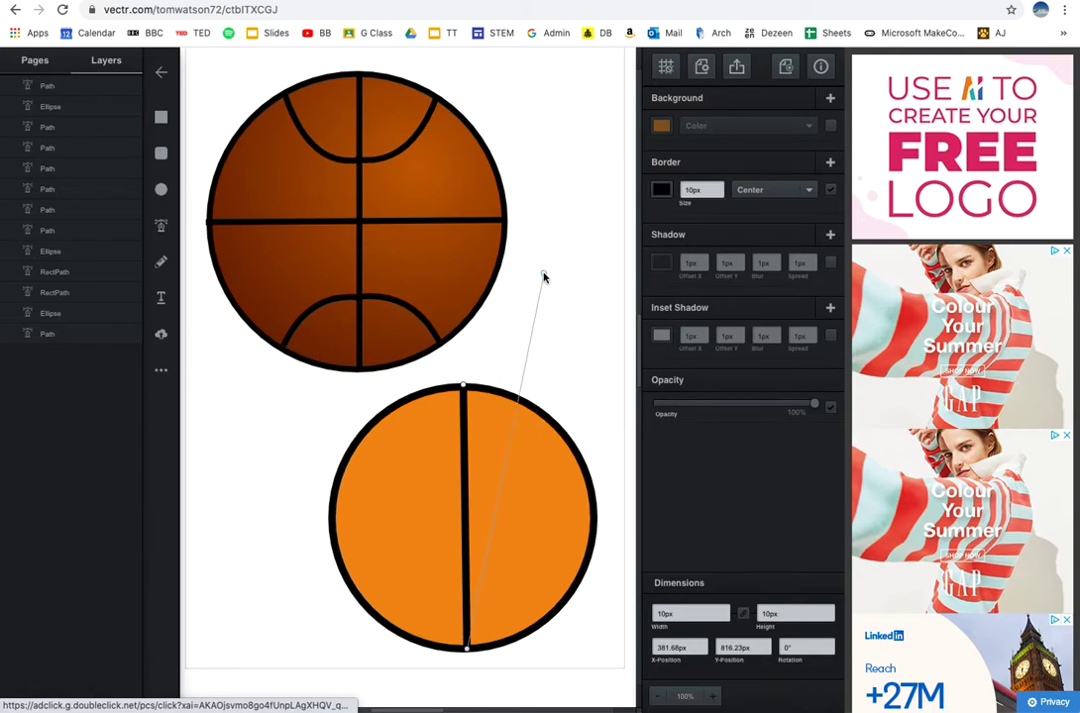
key("Escape")
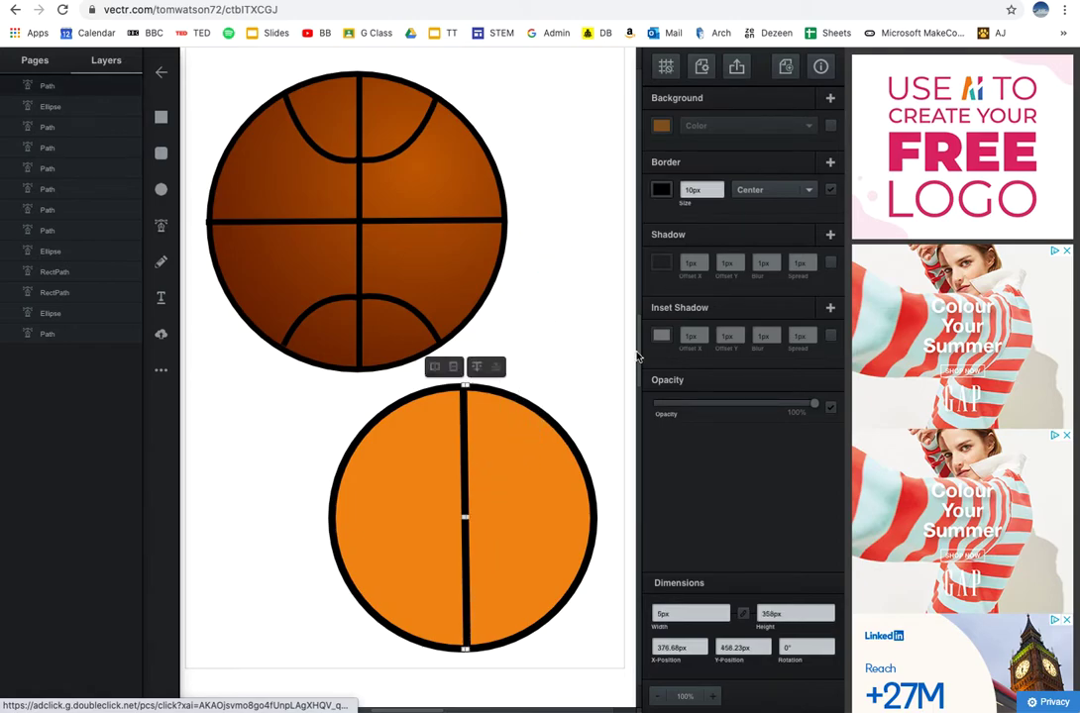
Duplicate the vertical line and open the copy for point editing
right_click(464, 483)
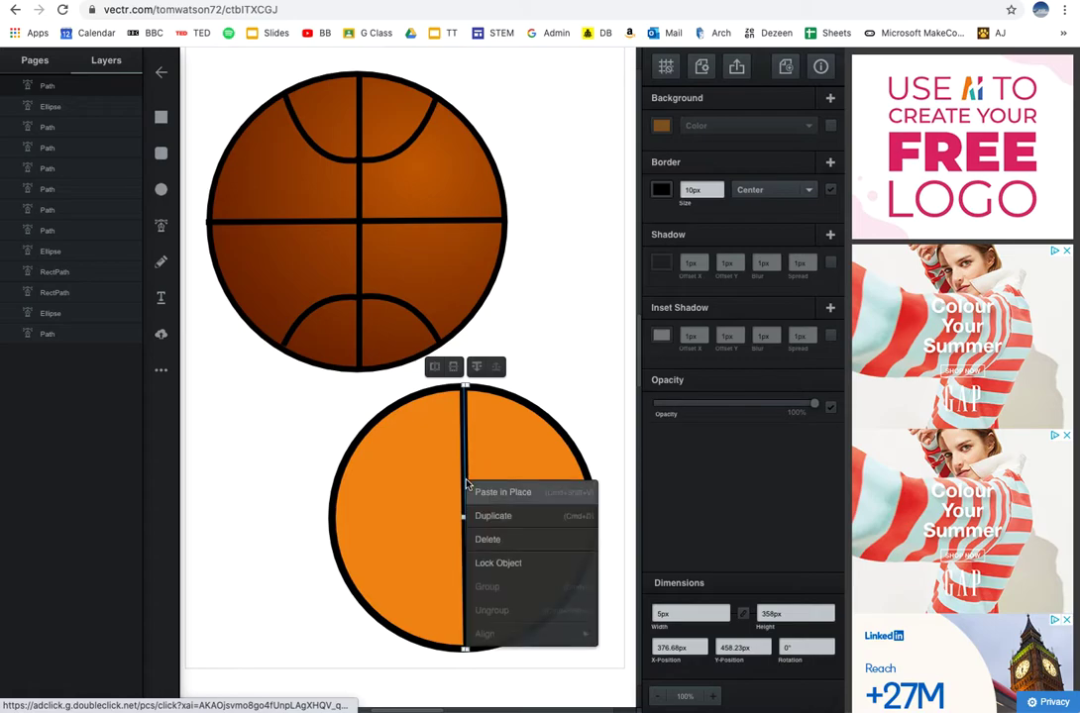
left_click(486, 516)
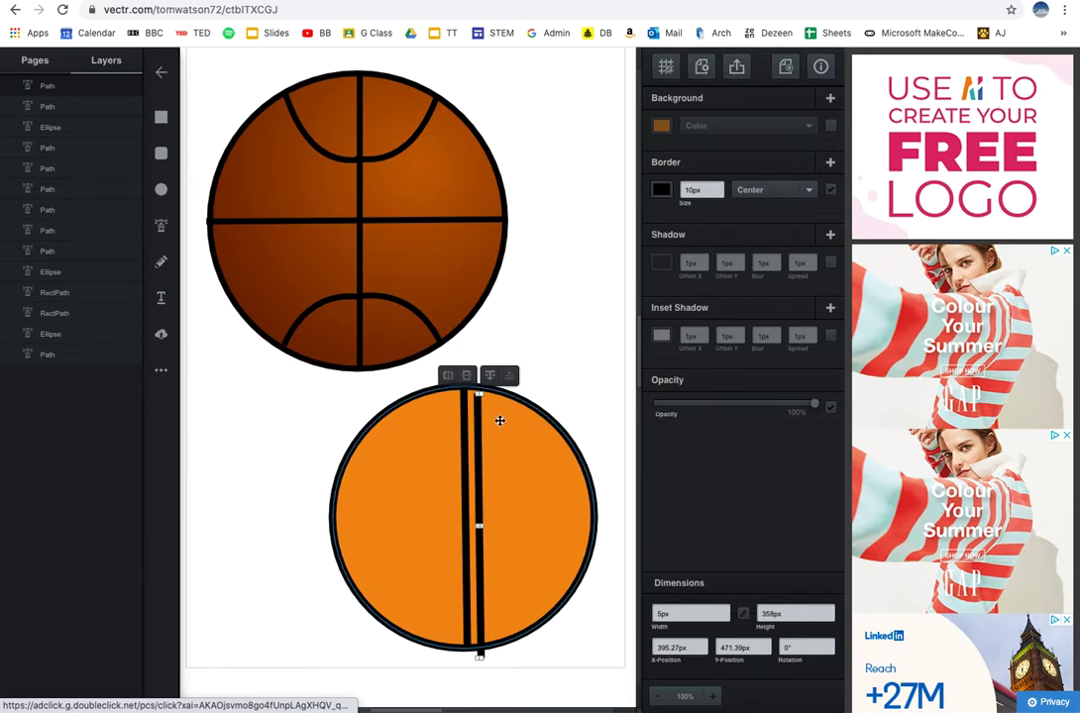
key("Escape")
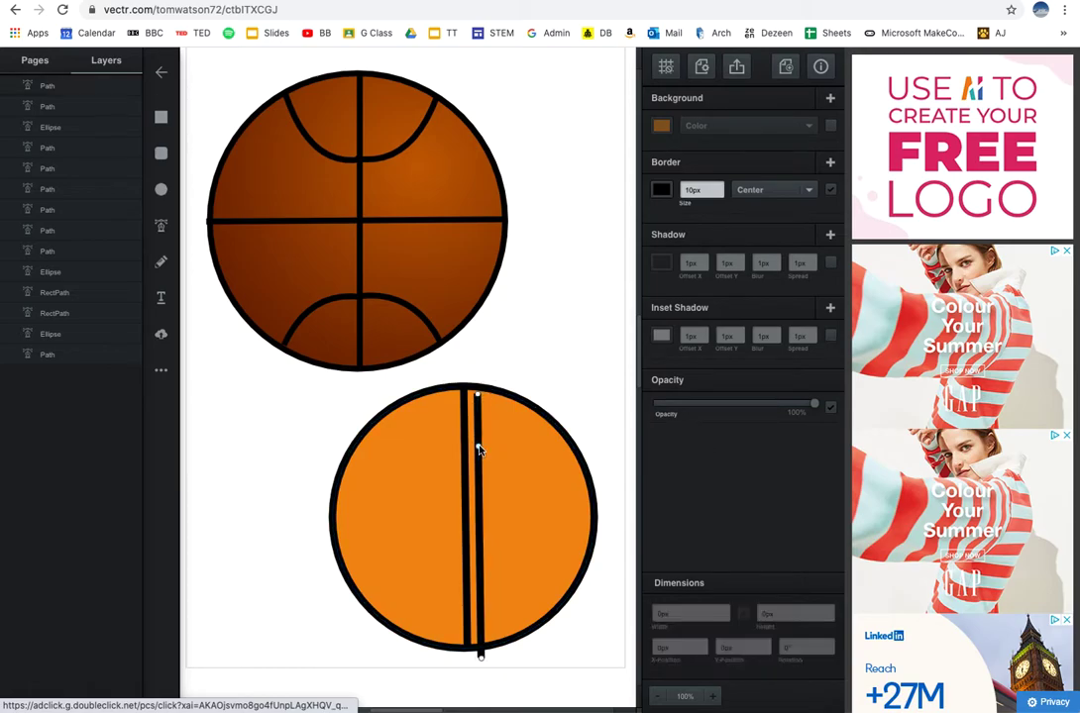
Continue the copied line from its top end with three extra points outside the circle
left_click(478, 394)
left_click(530, 344)
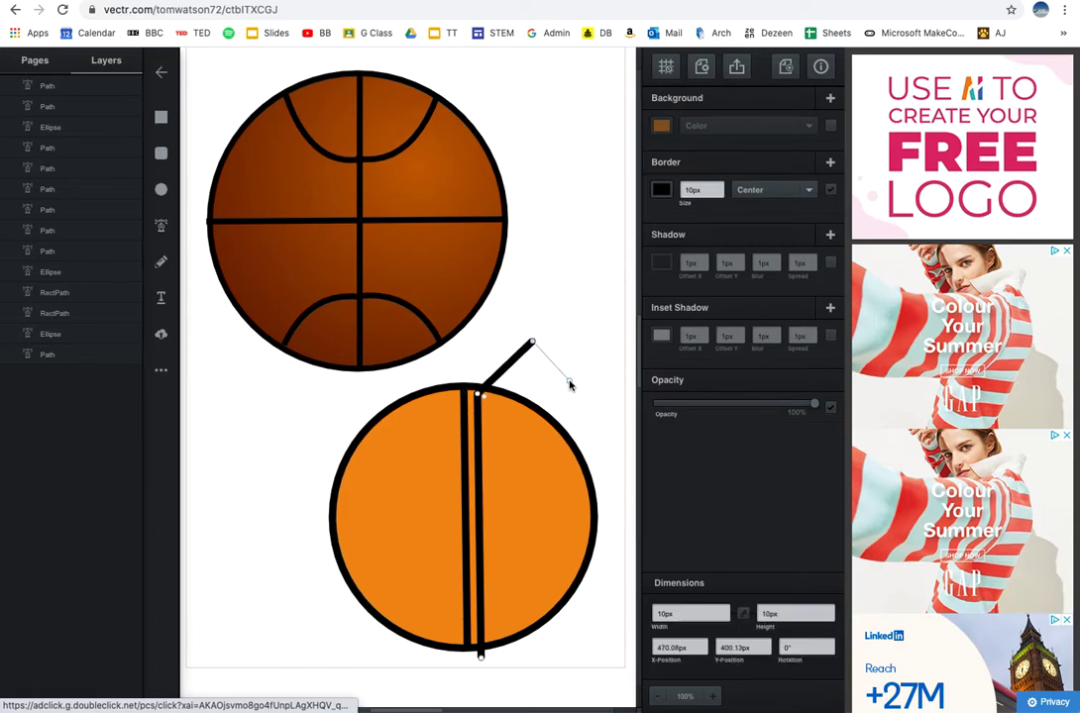
left_click(539, 279)
left_click(593, 358)
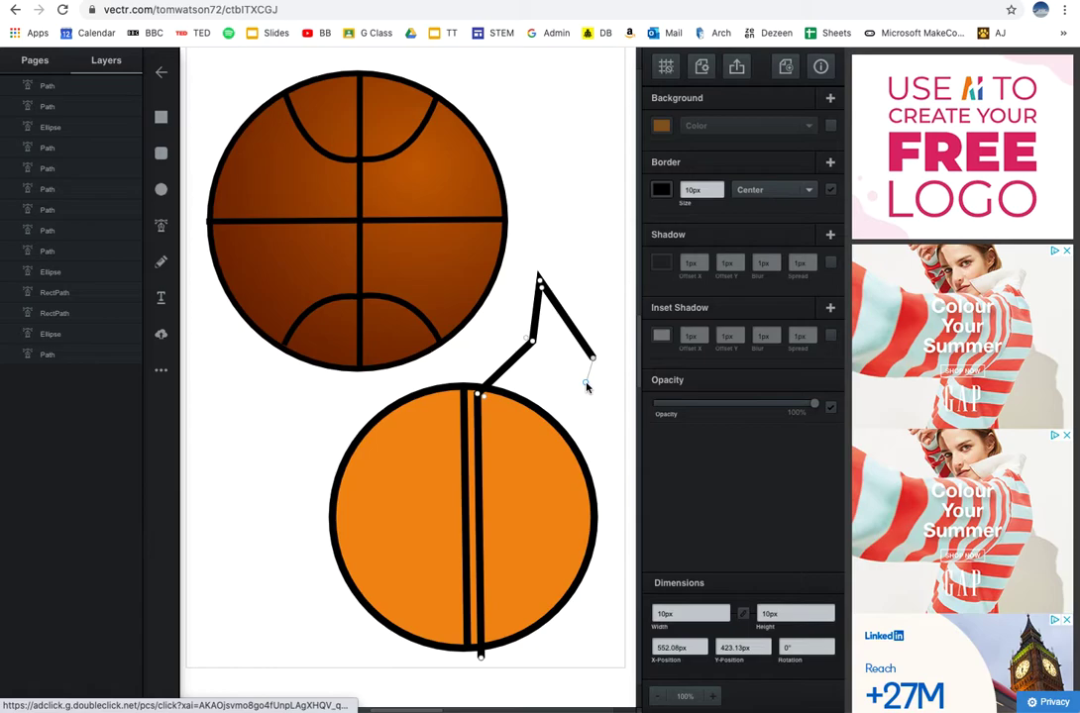
key("Escape")
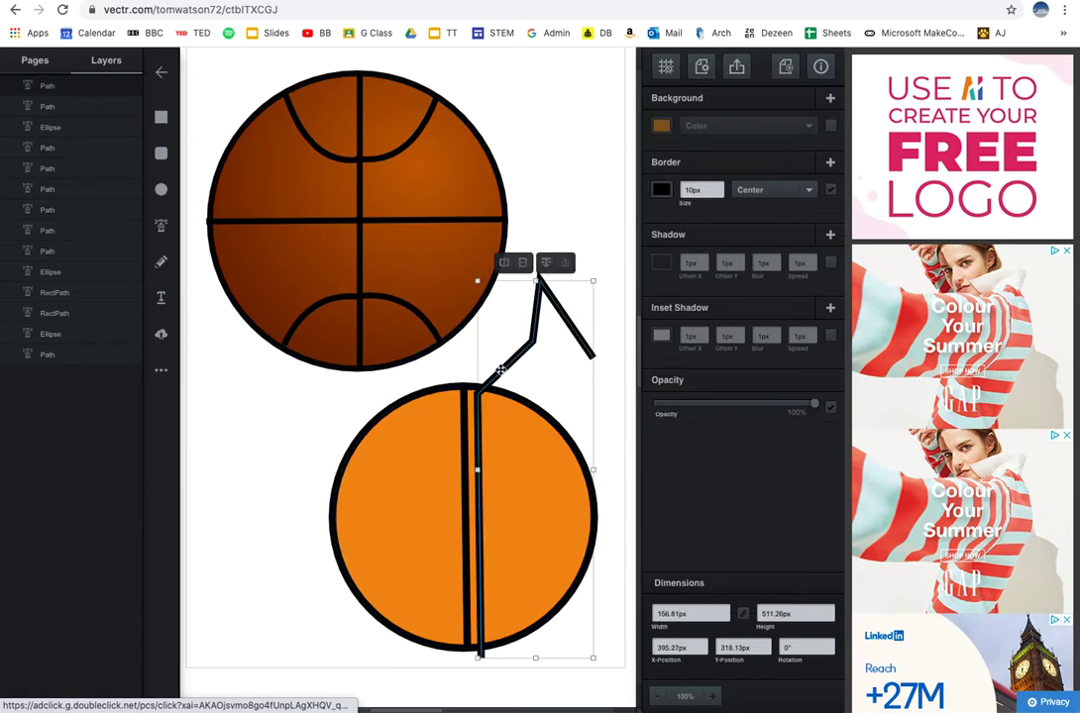
Delete the three extra points from the end of the copied line
left_click(579, 186)
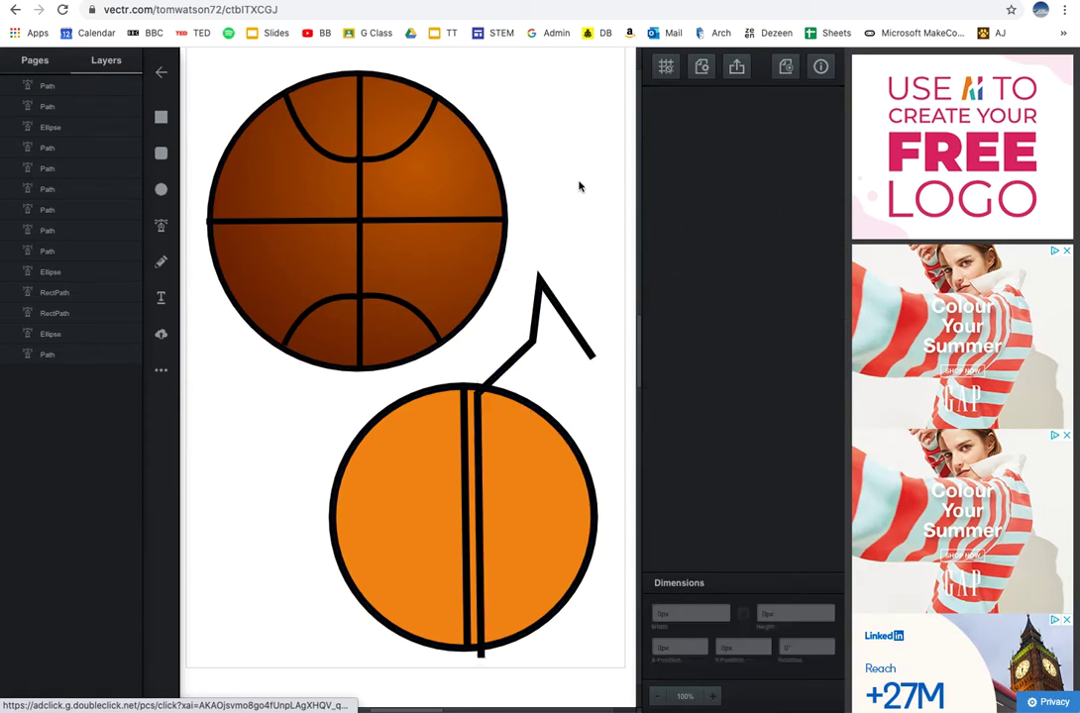
left_click(577, 334)
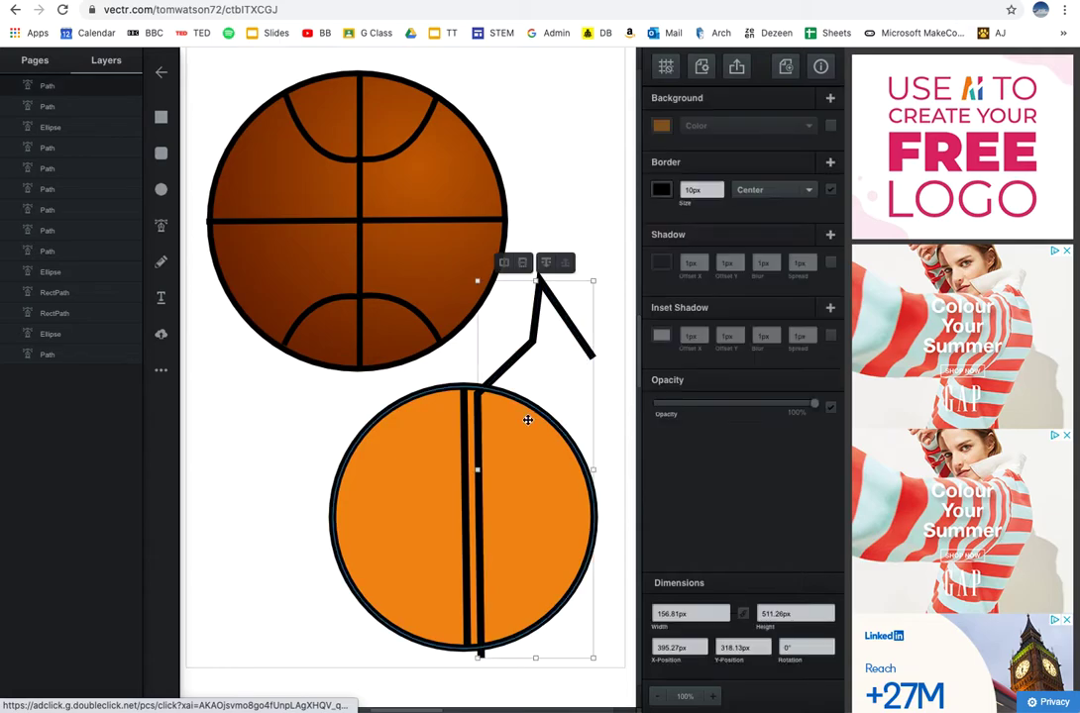
double_click(579, 334)
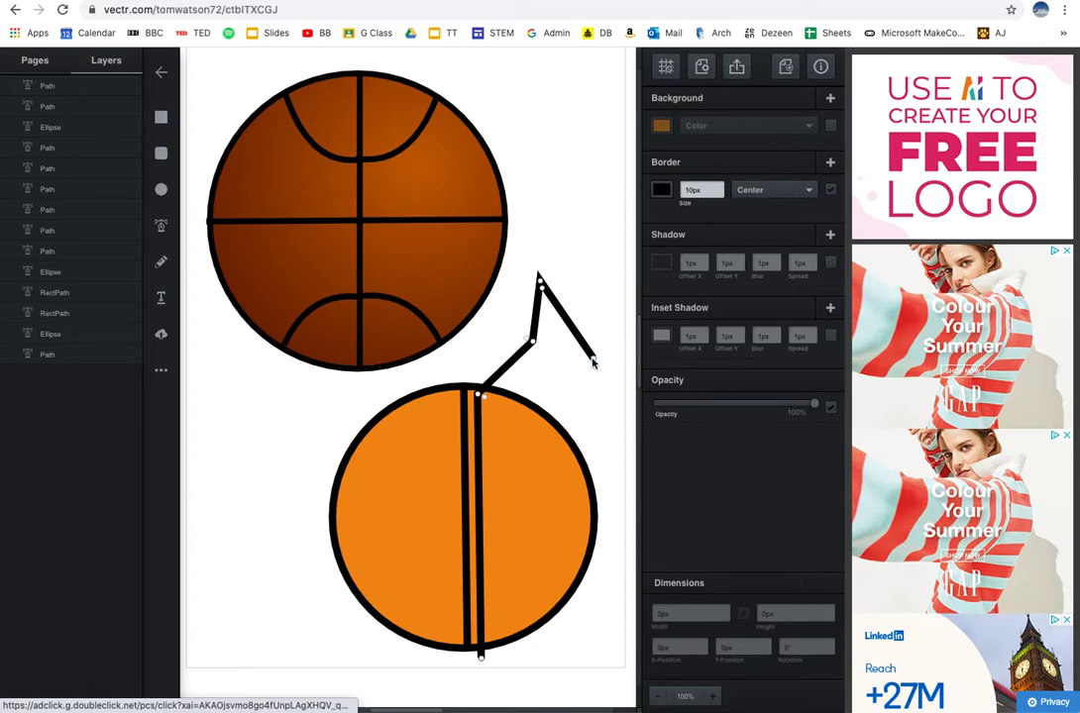
left_click(591, 360)
right_click(595, 362)
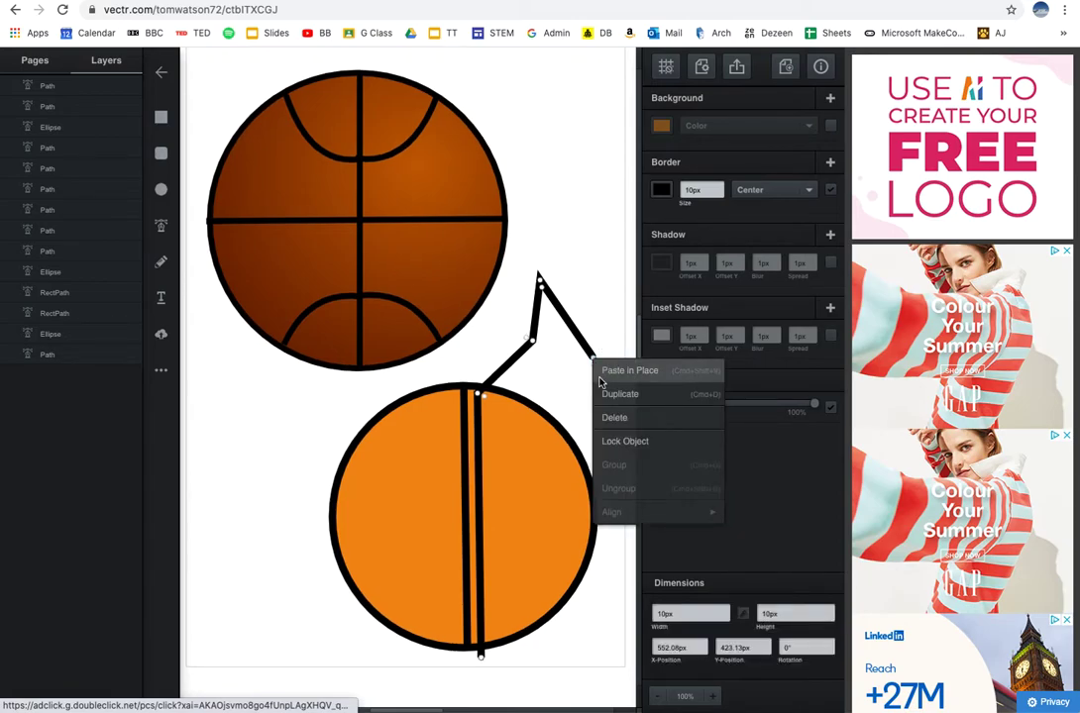
left_click(616, 417)
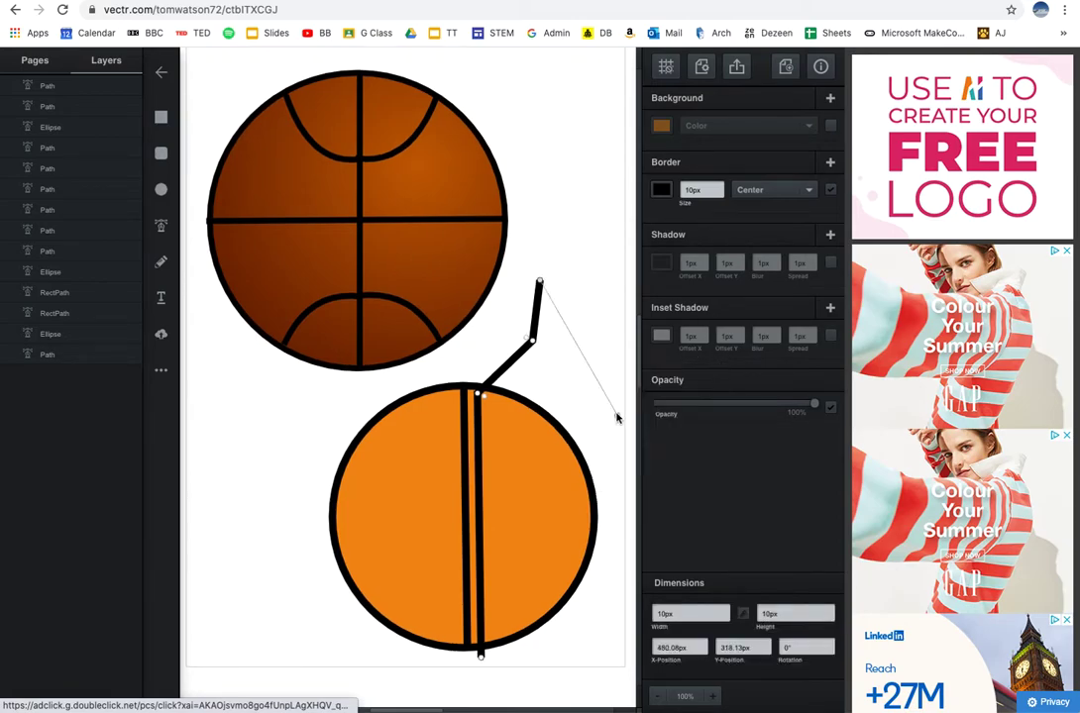
right_click(540, 286)
left_click(572, 345)
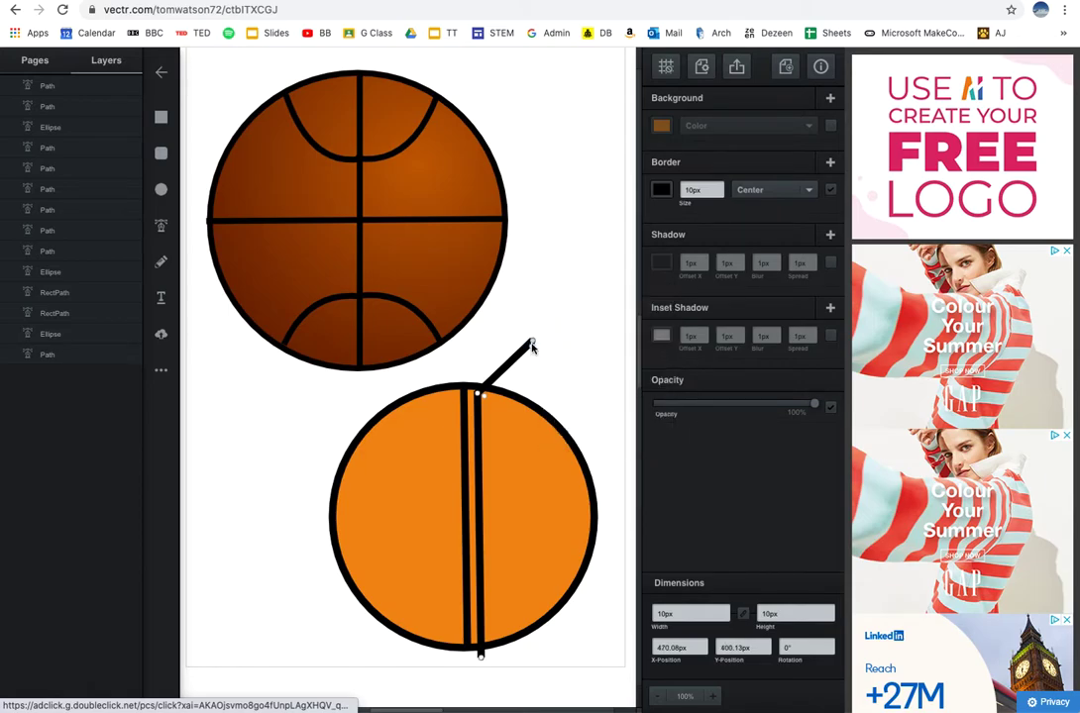
right_click(532, 344)
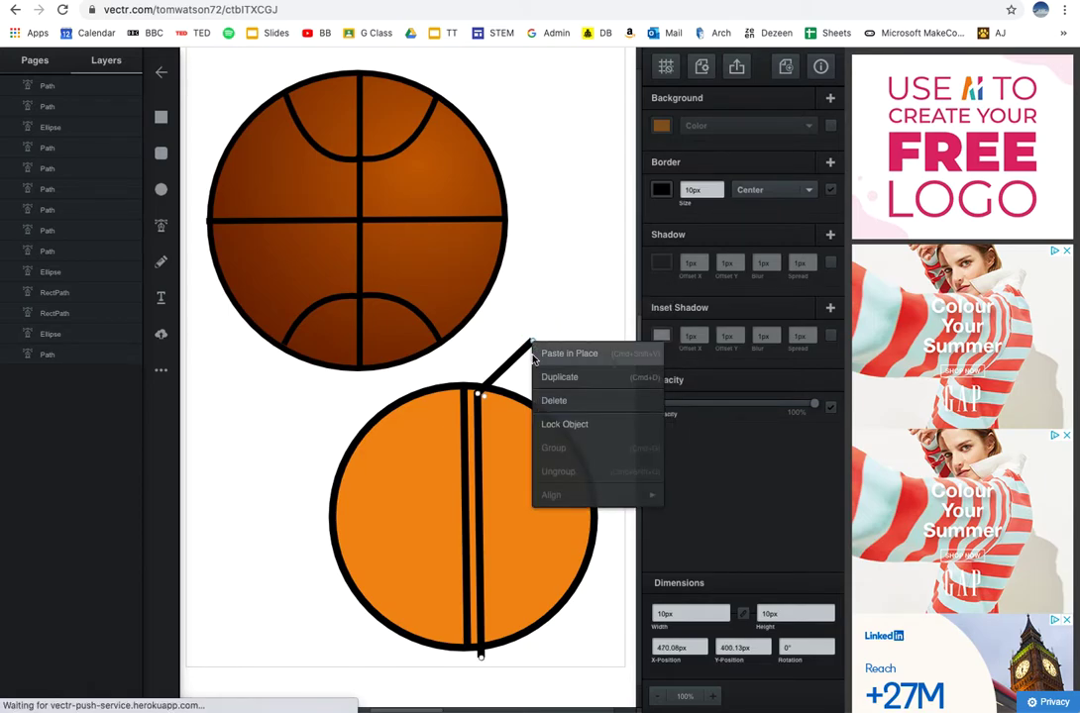
left_click(577, 403)
Move the copied line's ends to the circle's right and left edges, forming a roughly horizontal line through the middle
left_click_drag(476, 397, 596, 507)
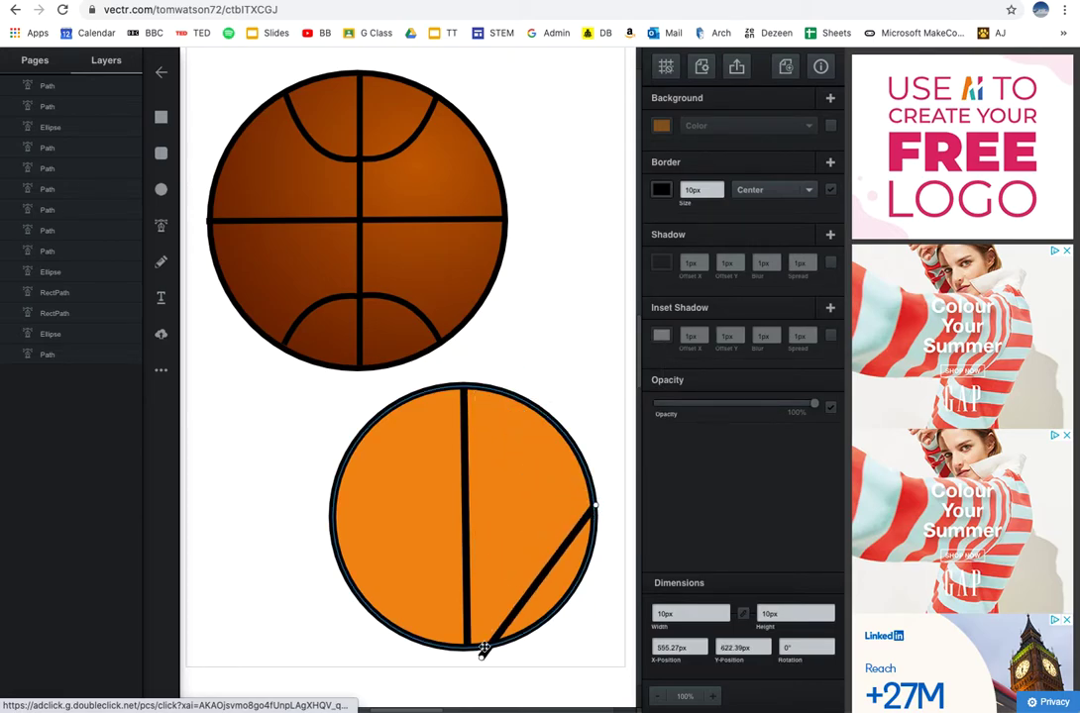
left_click_drag(481, 653, 333, 514)
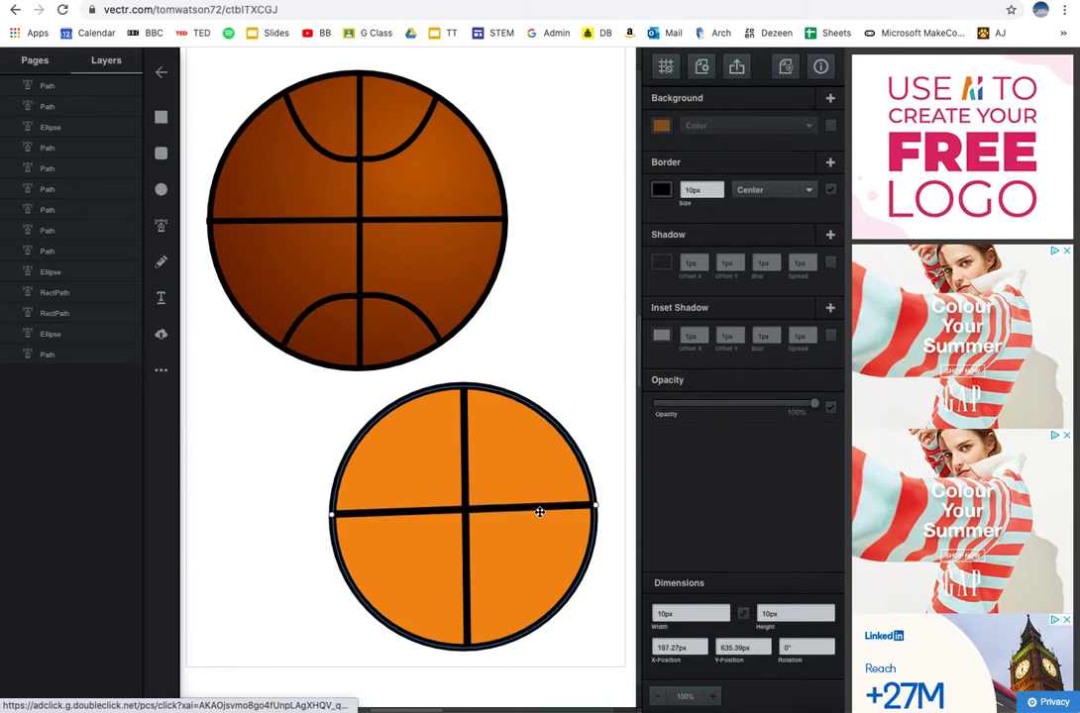
left_click_drag(598, 505, 596, 512)
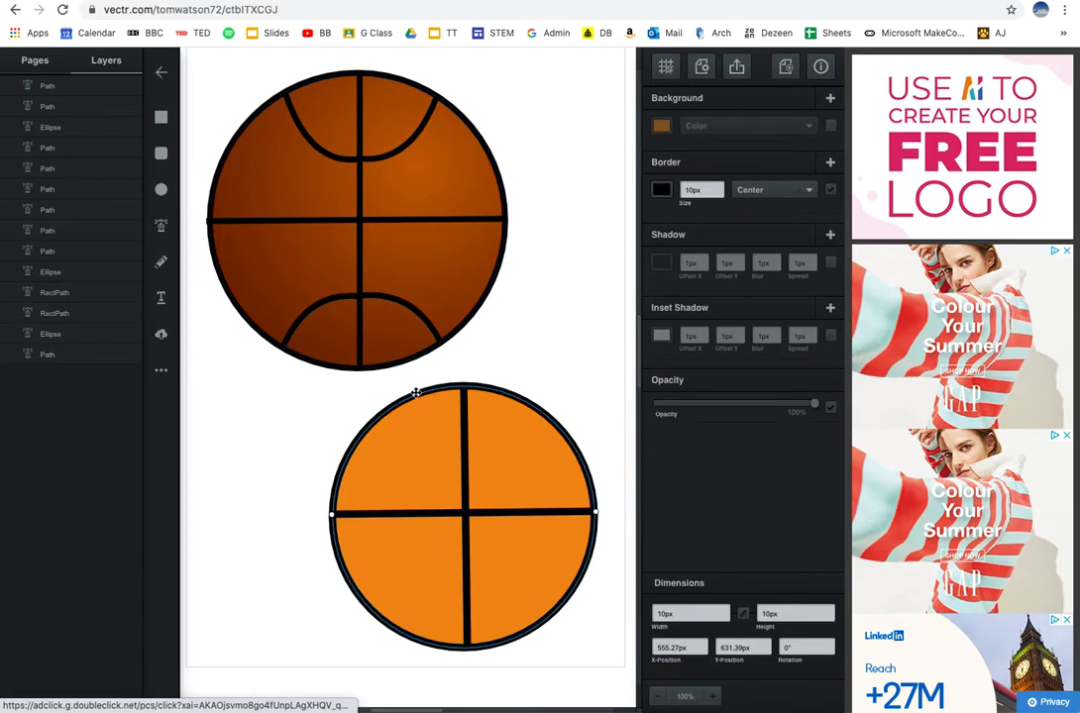
Draw a curved path about 84 by 91 px with the Pen tool in the empty space beside the orange circle
left_click(161, 225)
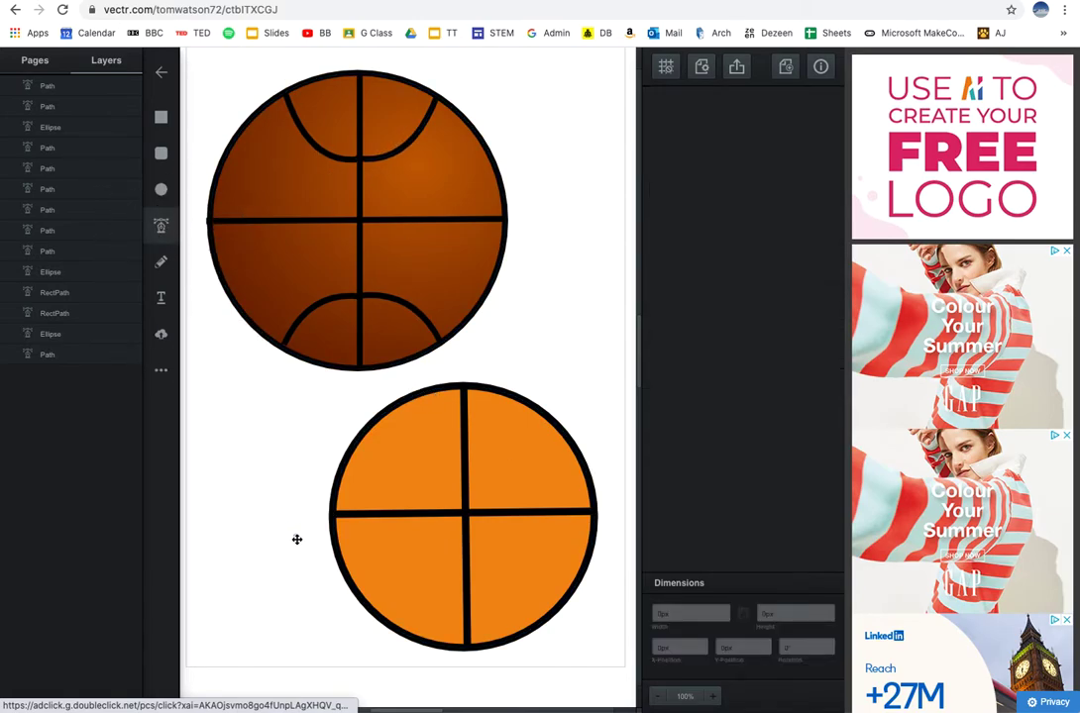
left_click(225, 411)
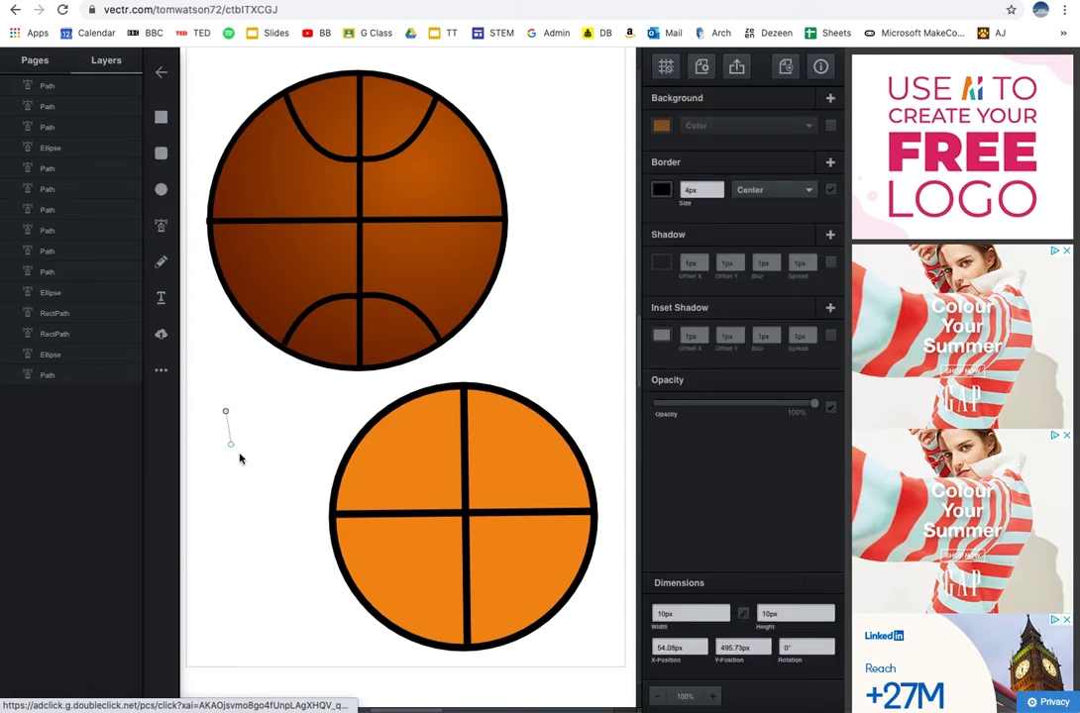
left_click(288, 479)
left_click_drag(288, 479, 337, 479)
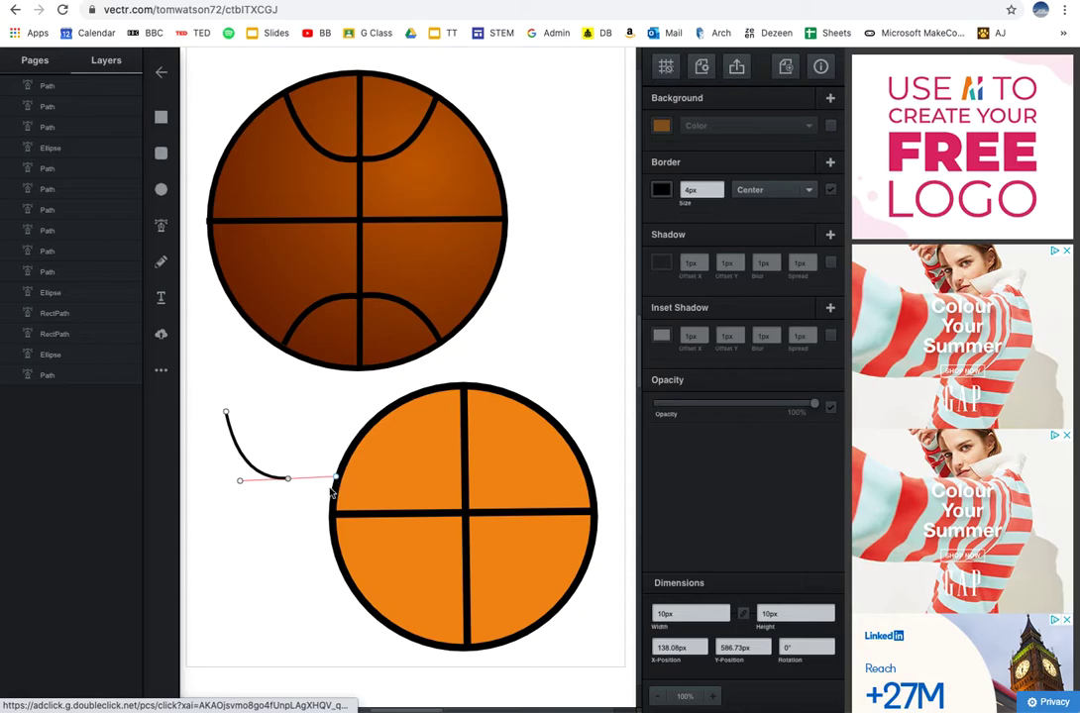
key("Escape")
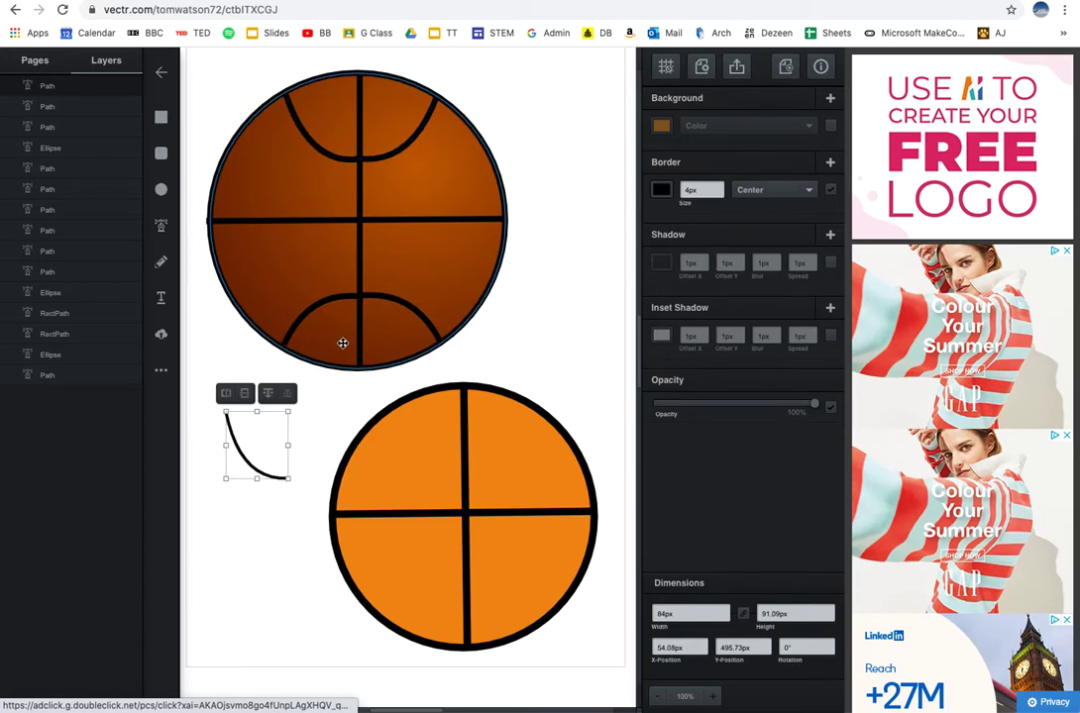
Move the curved path inside the orange circle, upper left of the vertical line, and set its border size to 8px
left_click_drag(255, 470, 430, 465)
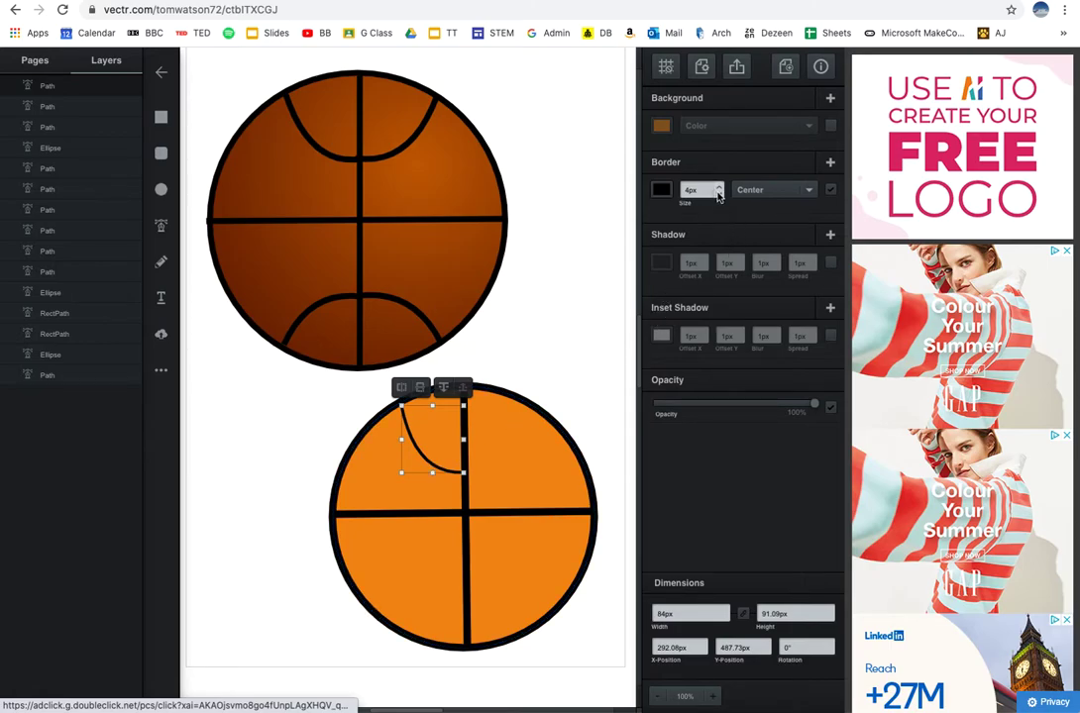
left_click(719, 187)
left_click(719, 187)
left_click(719, 187)
left_click(719, 187)
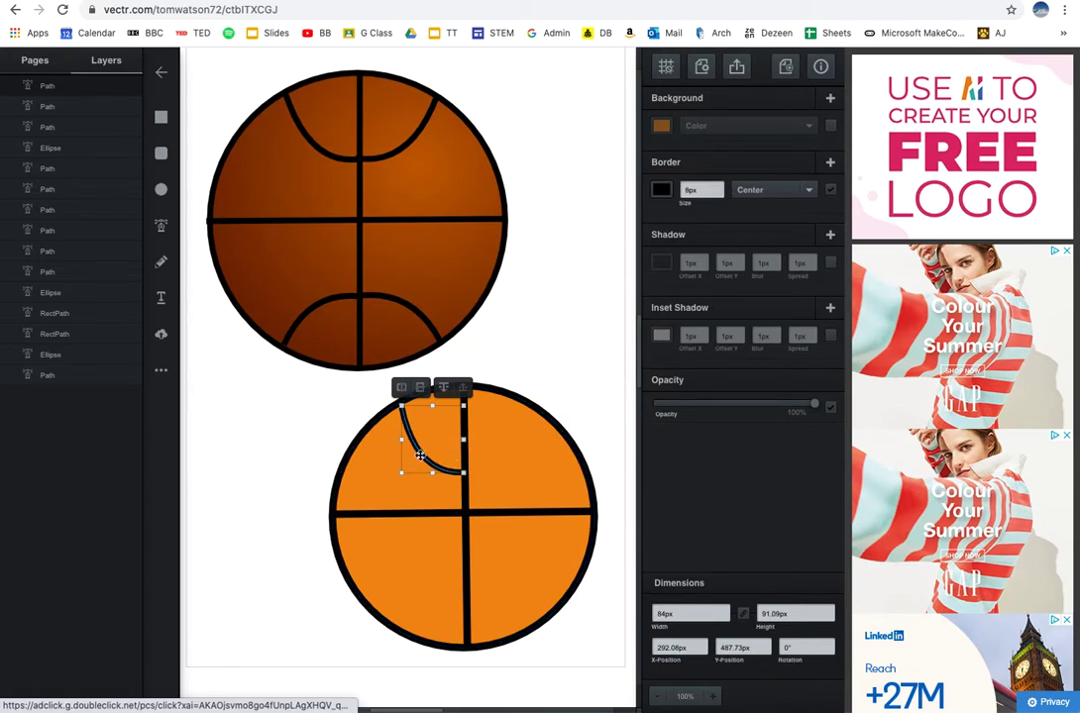
key("Escape")
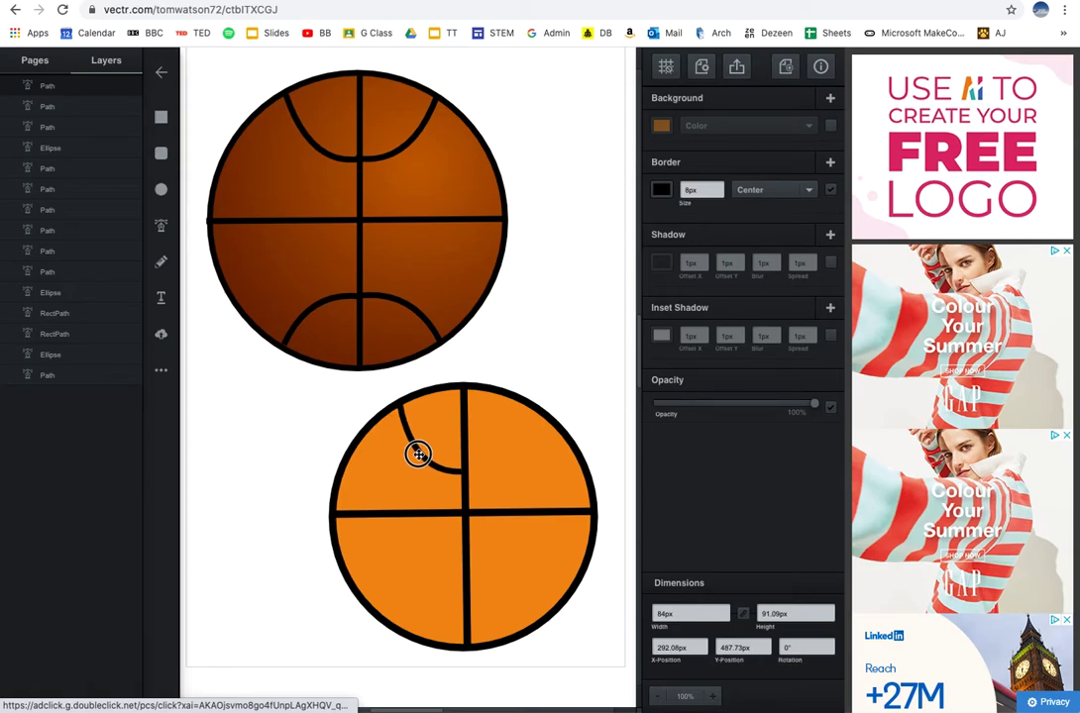
Shorten the curved seam from its lower edge to a height of about 76 px, keeping its end on the vertical line
left_click(417, 453)
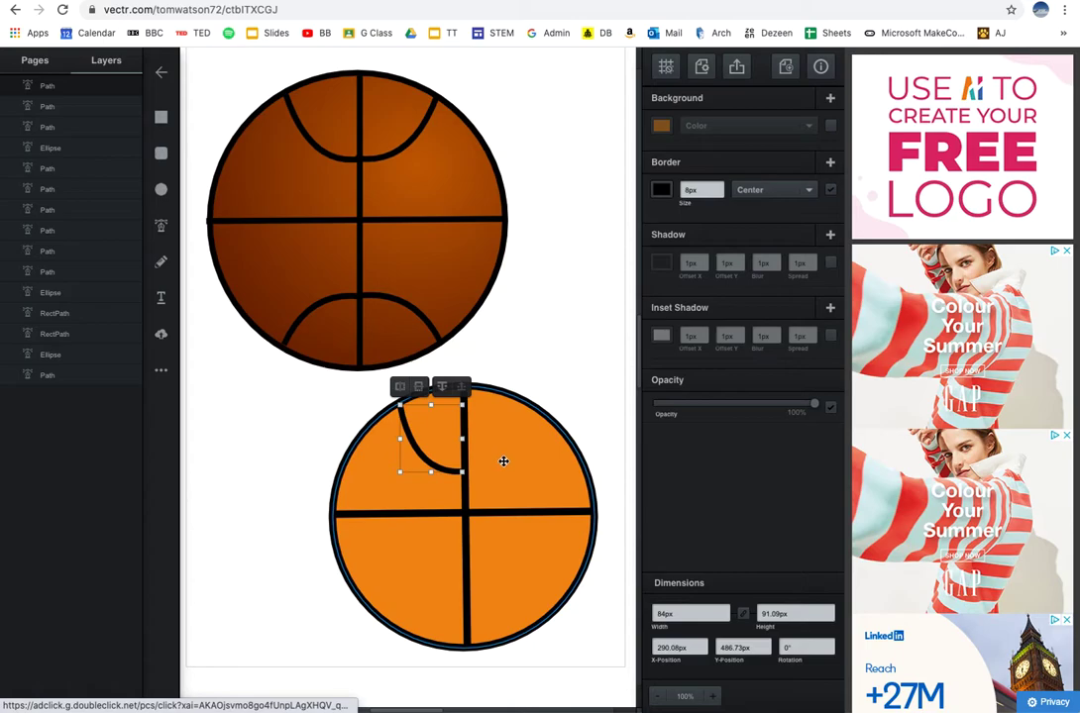
left_click(550, 333)
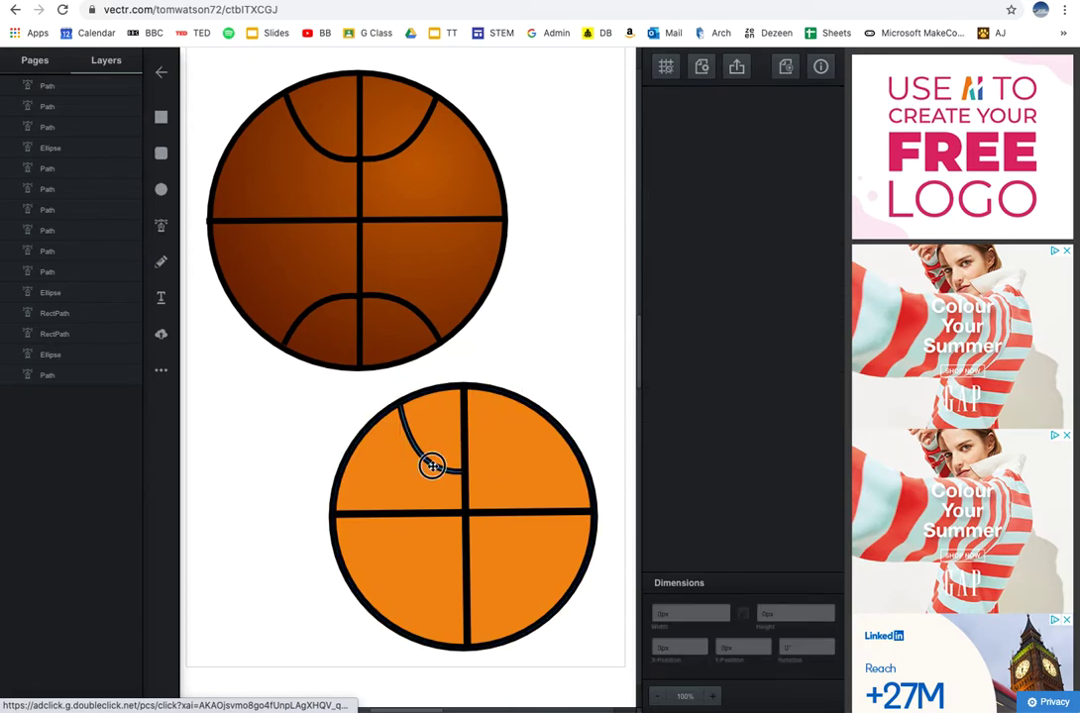
left_click(431, 462)
left_click_drag(432, 473, 432, 460)
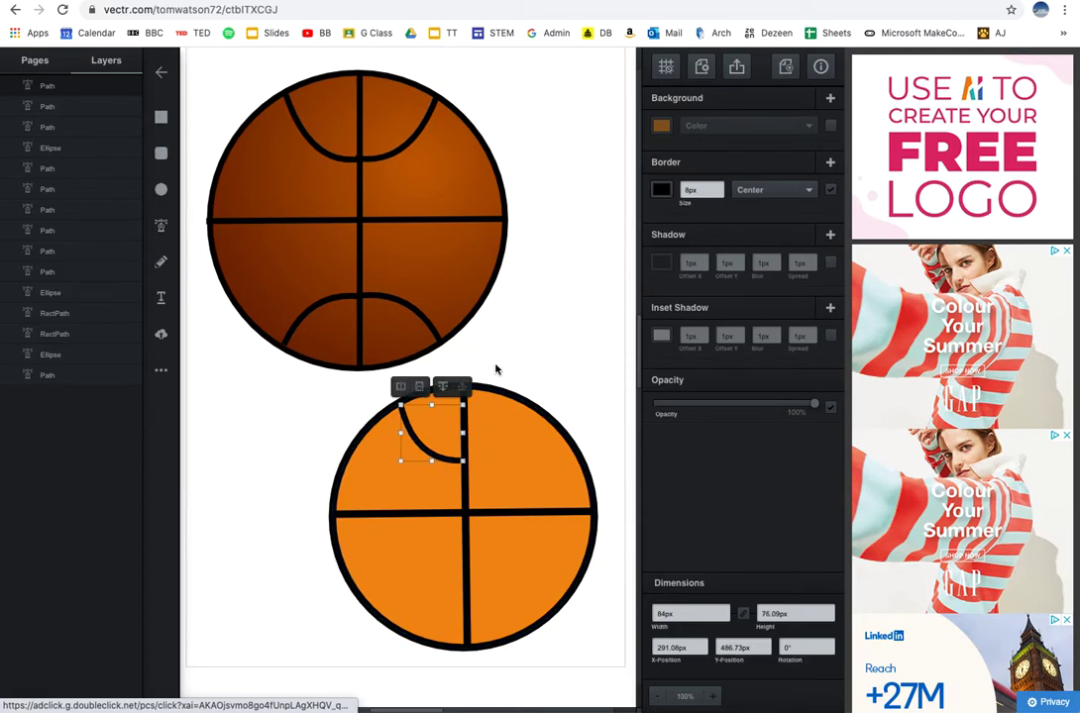
Duplicate the curved seam, mirror the copy horizontally and join it to the original on the other side of the vertical line
right_click(421, 446)
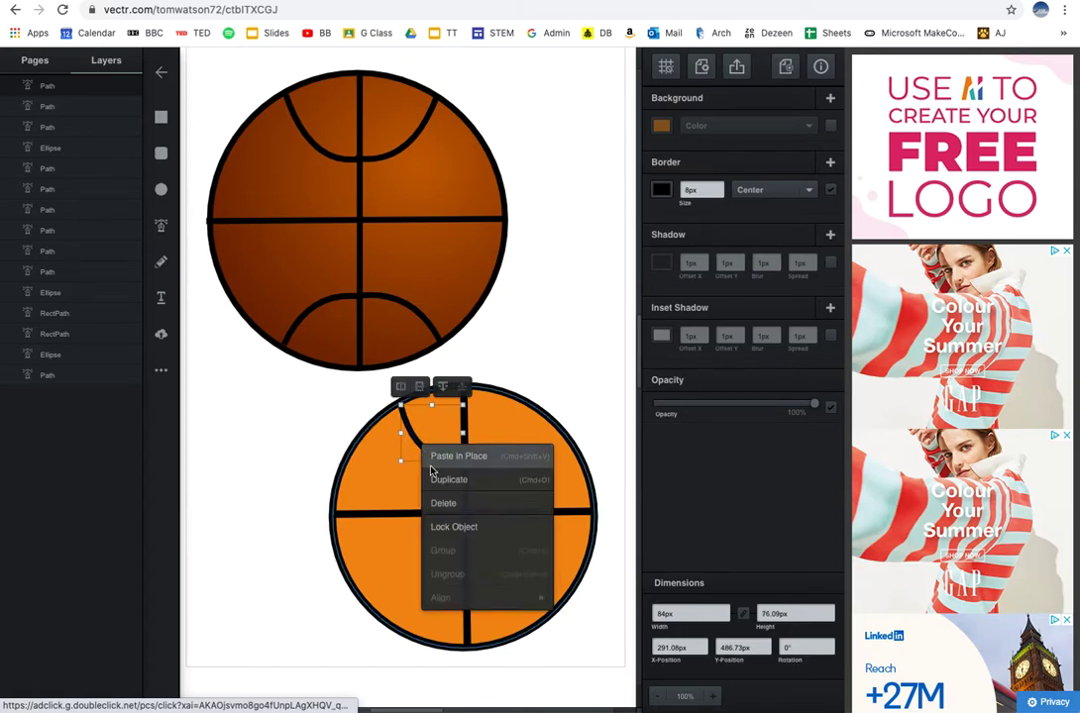
left_click(442, 480)
left_click(416, 397)
left_click(433, 396)
left_click_drag(435, 406, 509, 445)
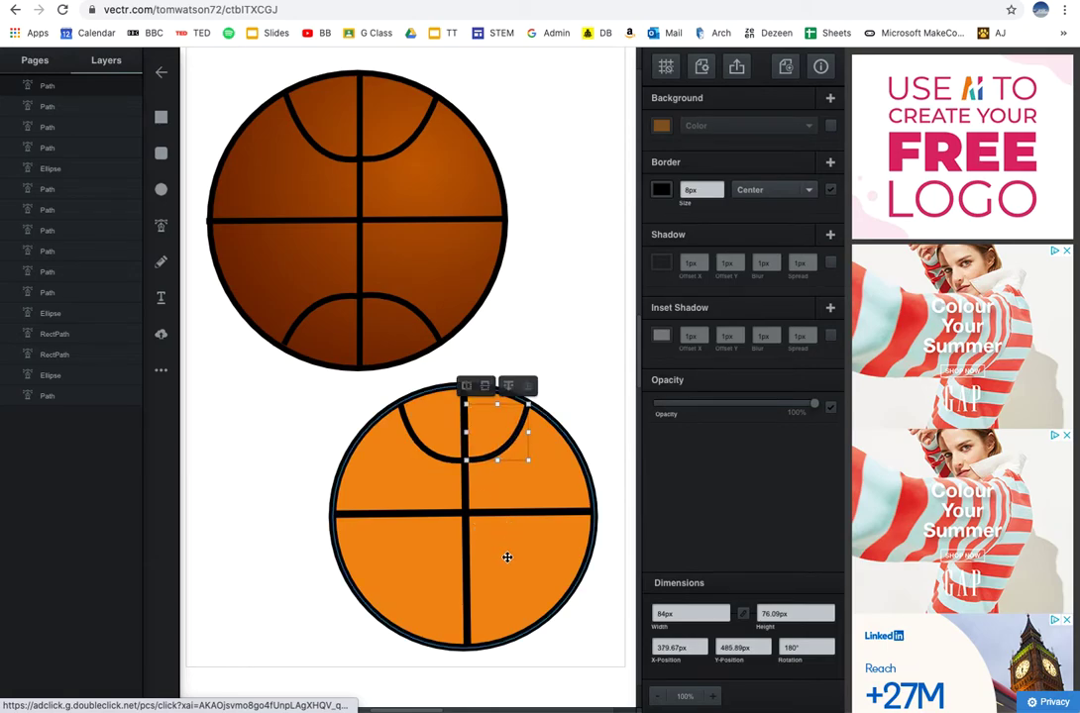
Duplicate both upper curved seams together, flip the copies vertically and place them at the bottom of the orange circle
left_click(428, 454, "shift")
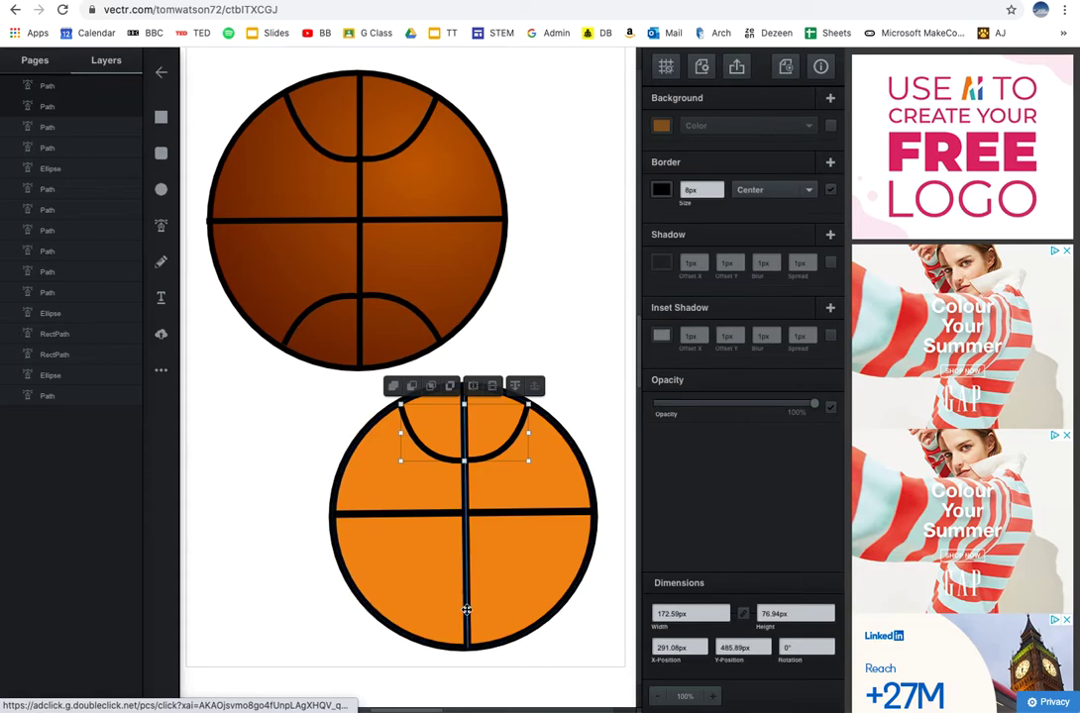
left_click(576, 311)
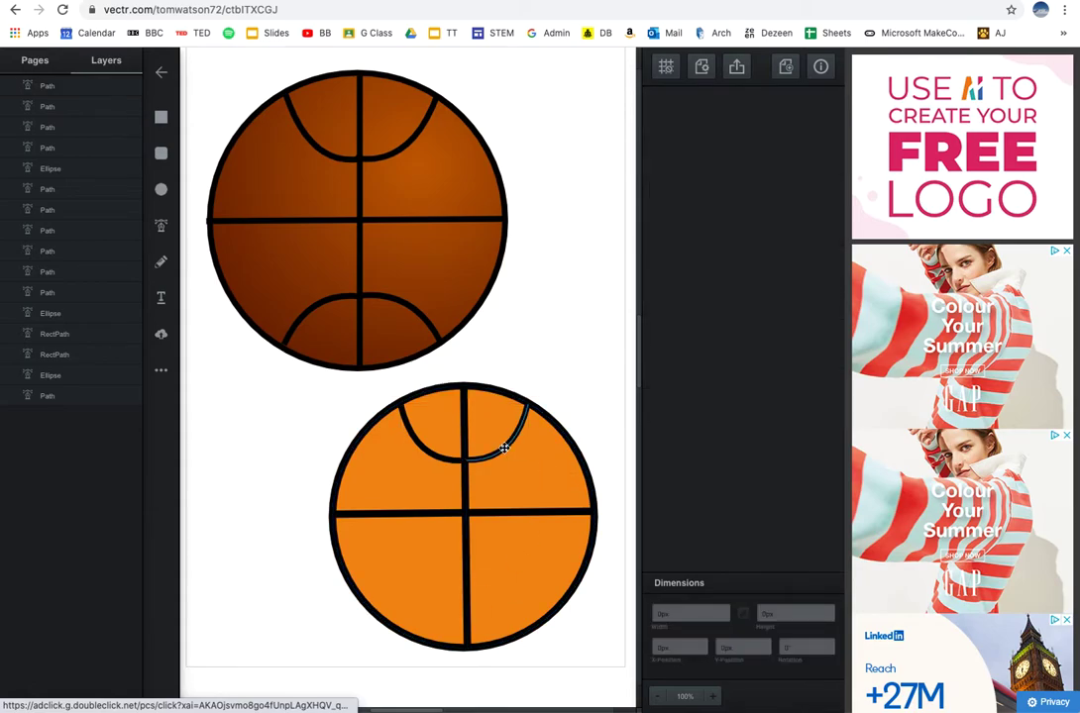
left_click(504, 448)
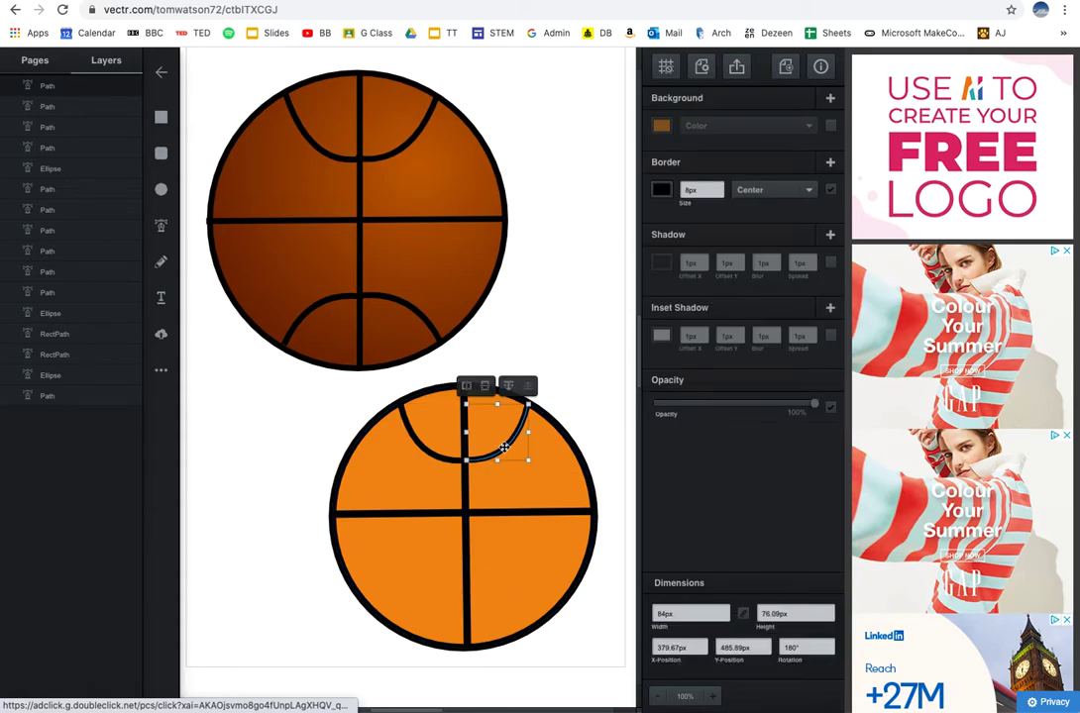
left_click(428, 454, "shift")
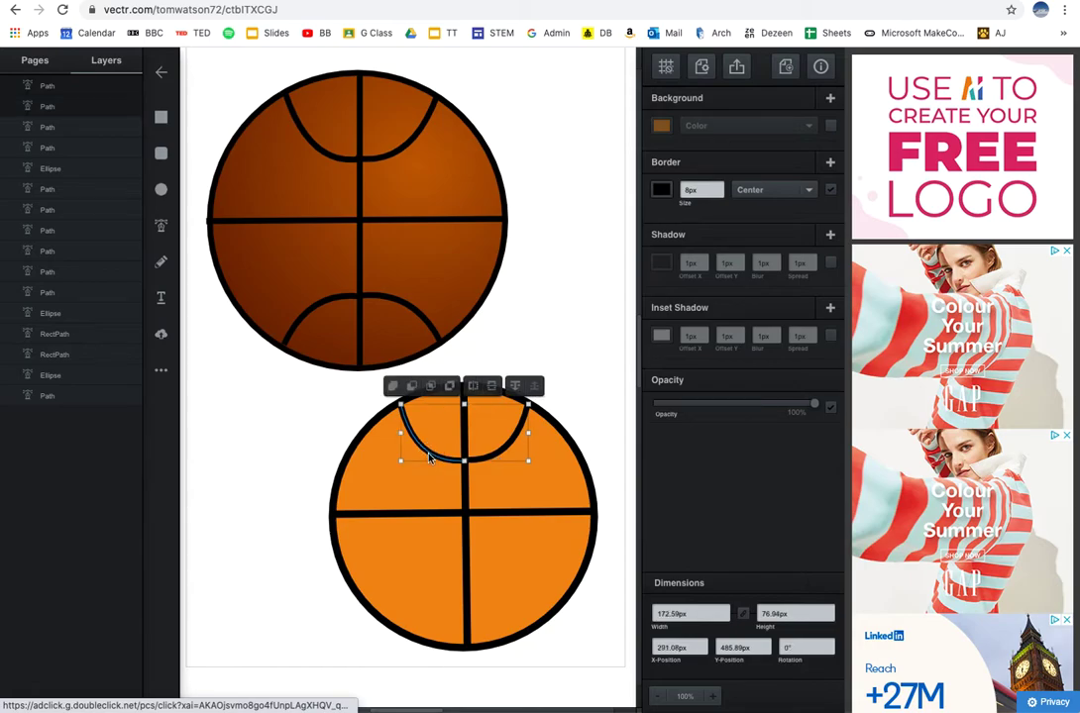
right_click(507, 447)
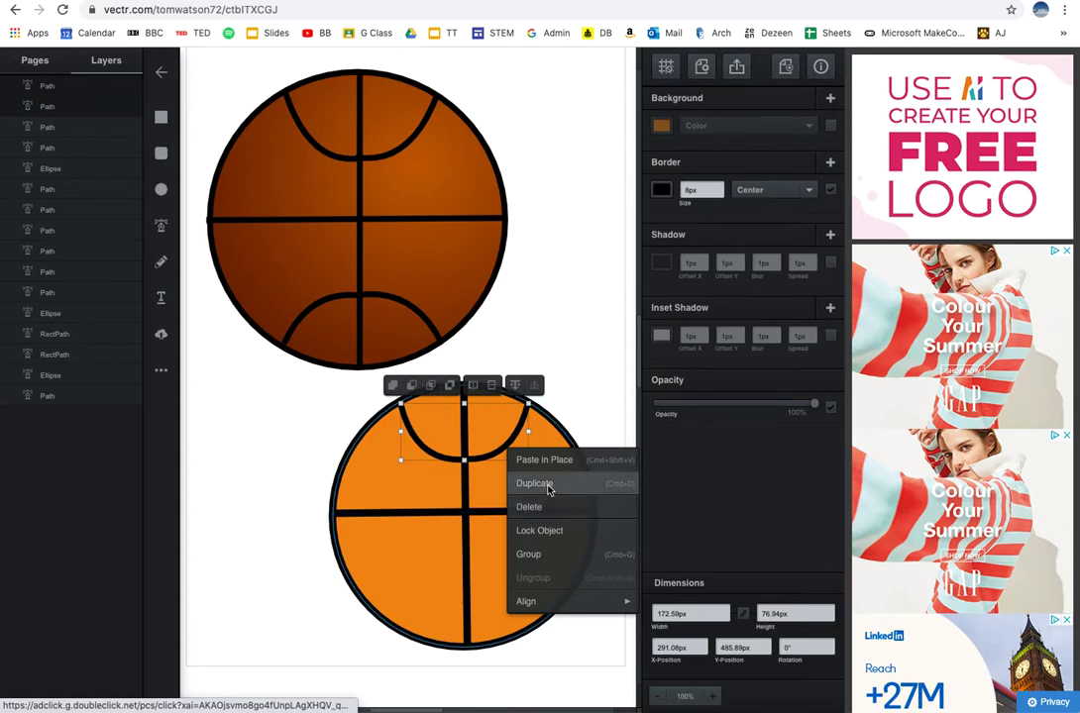
left_click(535, 483)
left_click(506, 395)
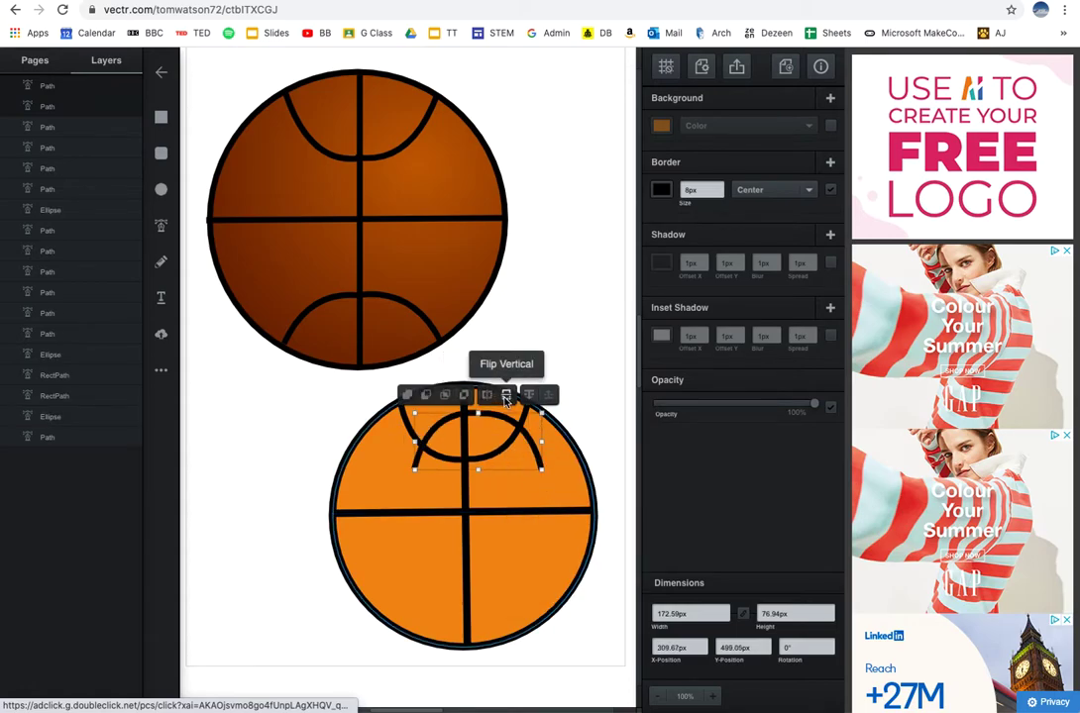
left_click_drag(494, 427, 492, 580)
left_click(586, 333)
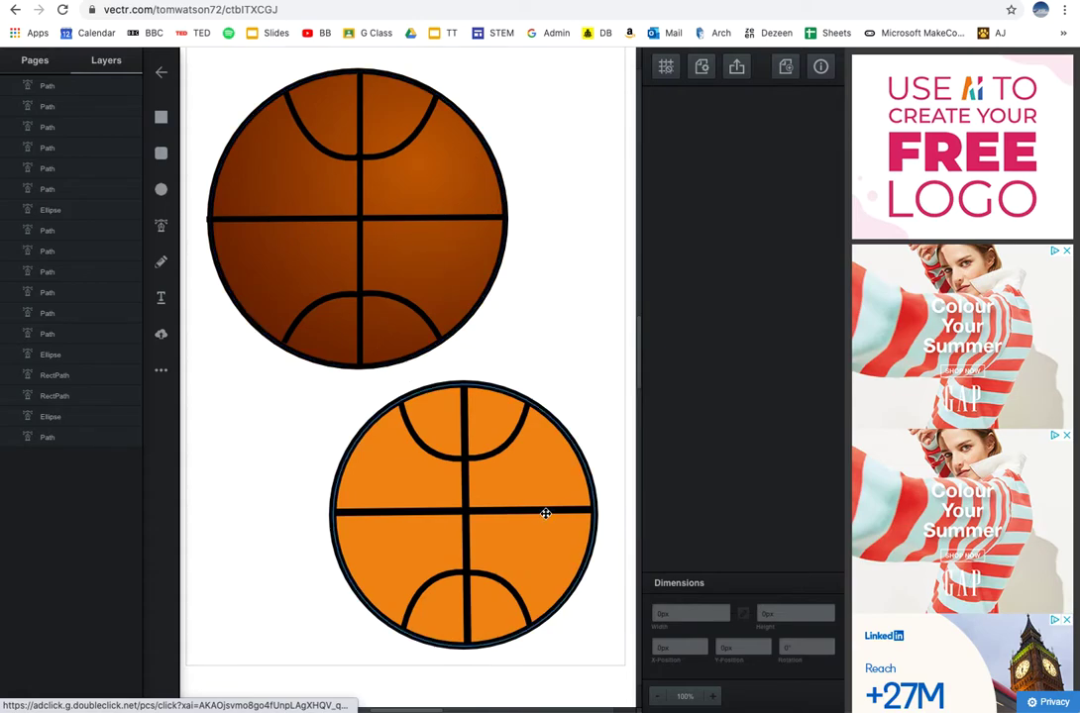
Change the orange circle's background to a radial gradient and pull the gradient's outer end up to the circle's centre
left_click(517, 481)
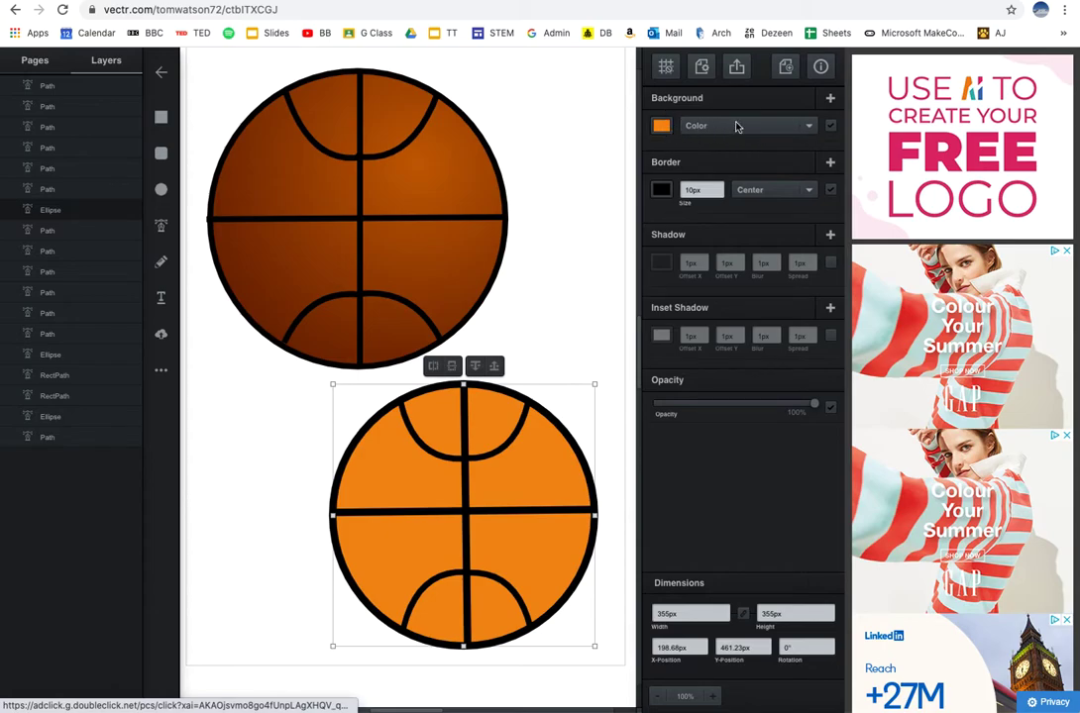
left_click(808, 128)
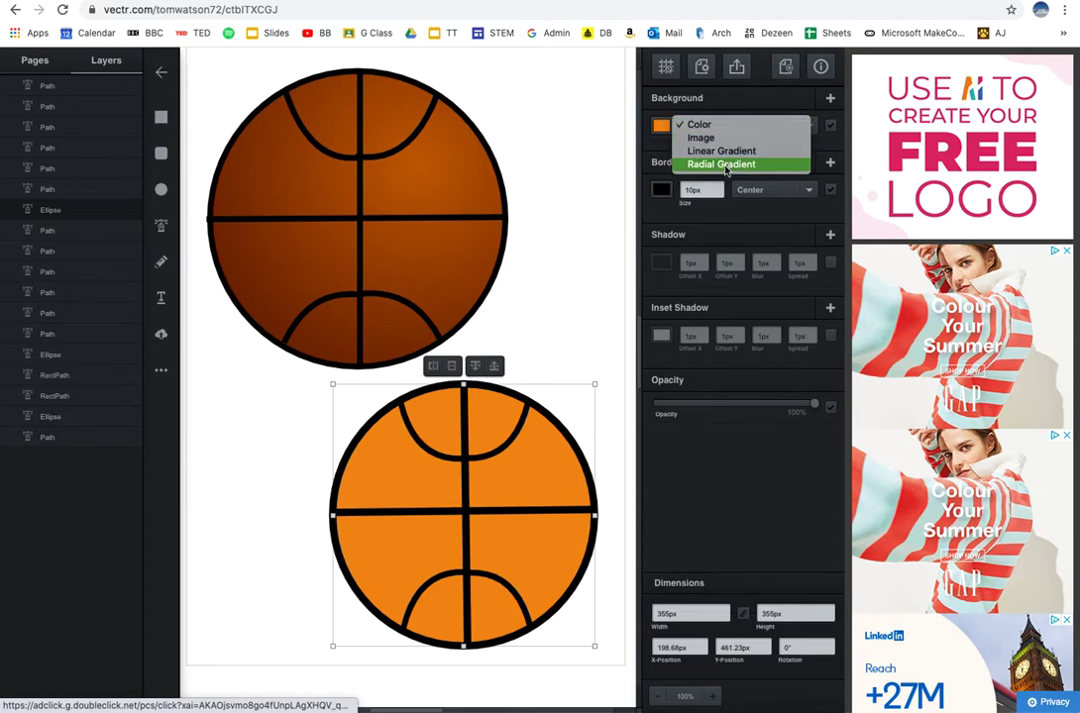
left_click(726, 166)
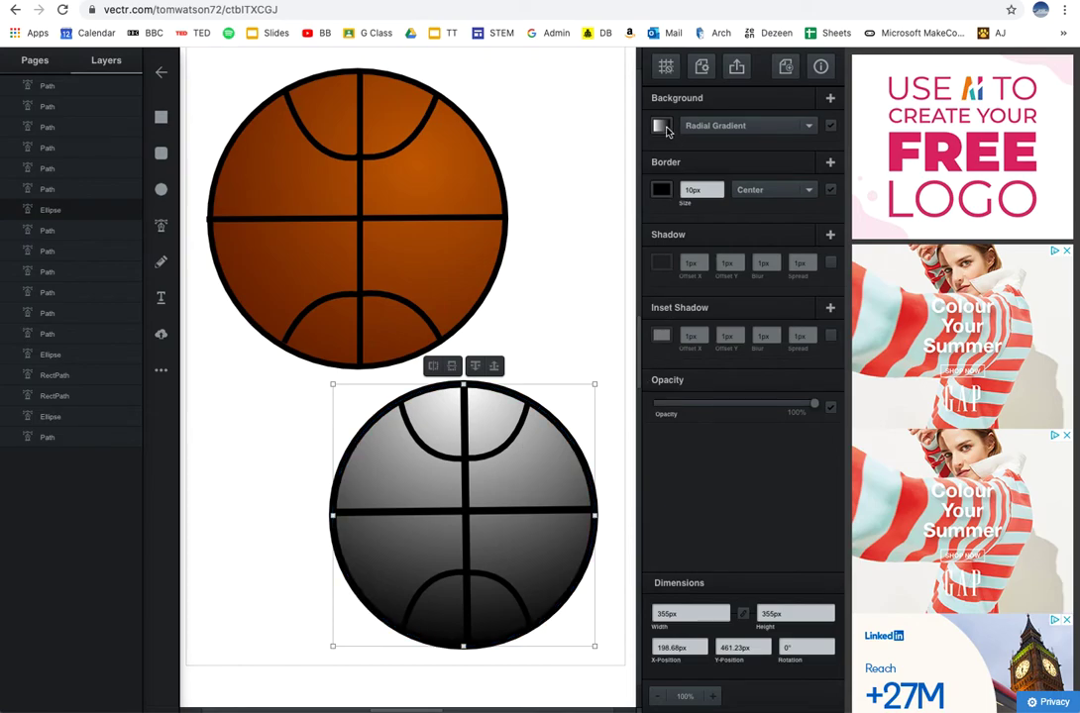
left_click(661, 126)
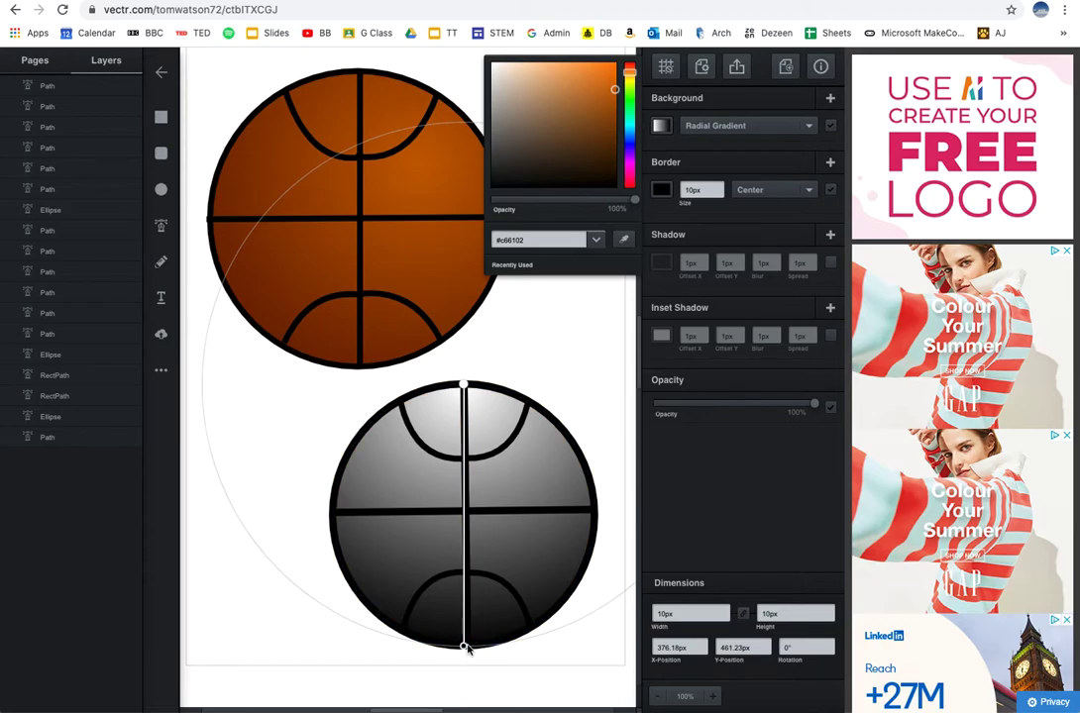
left_click_drag(463, 647, 460, 517)
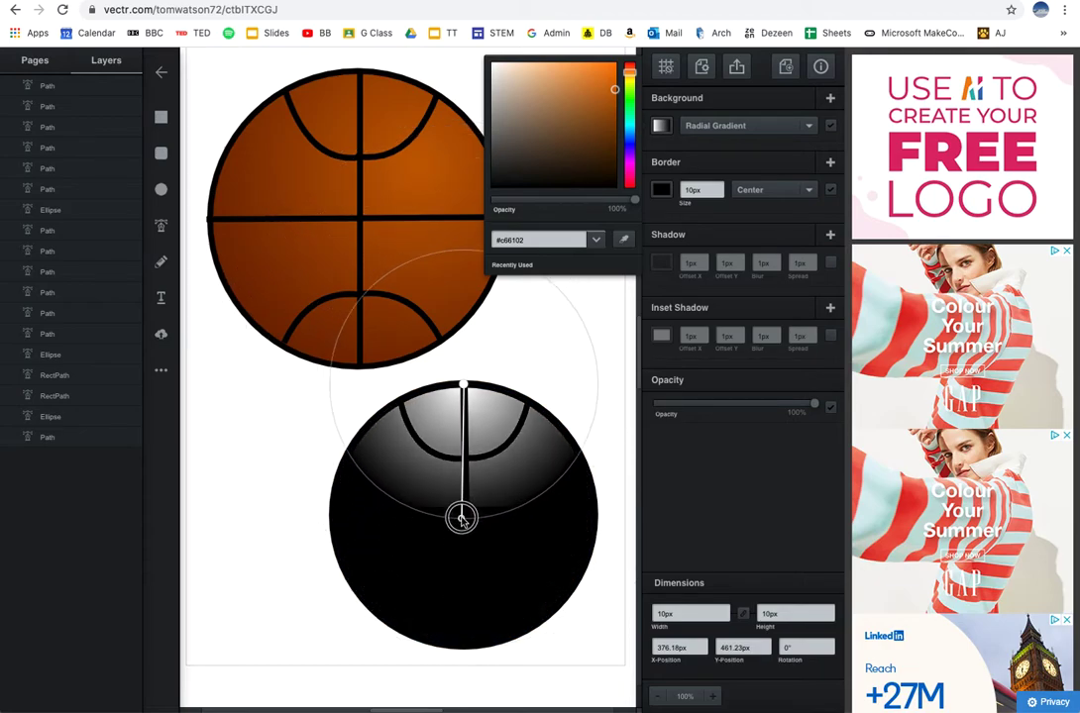
left_click(420, 254)
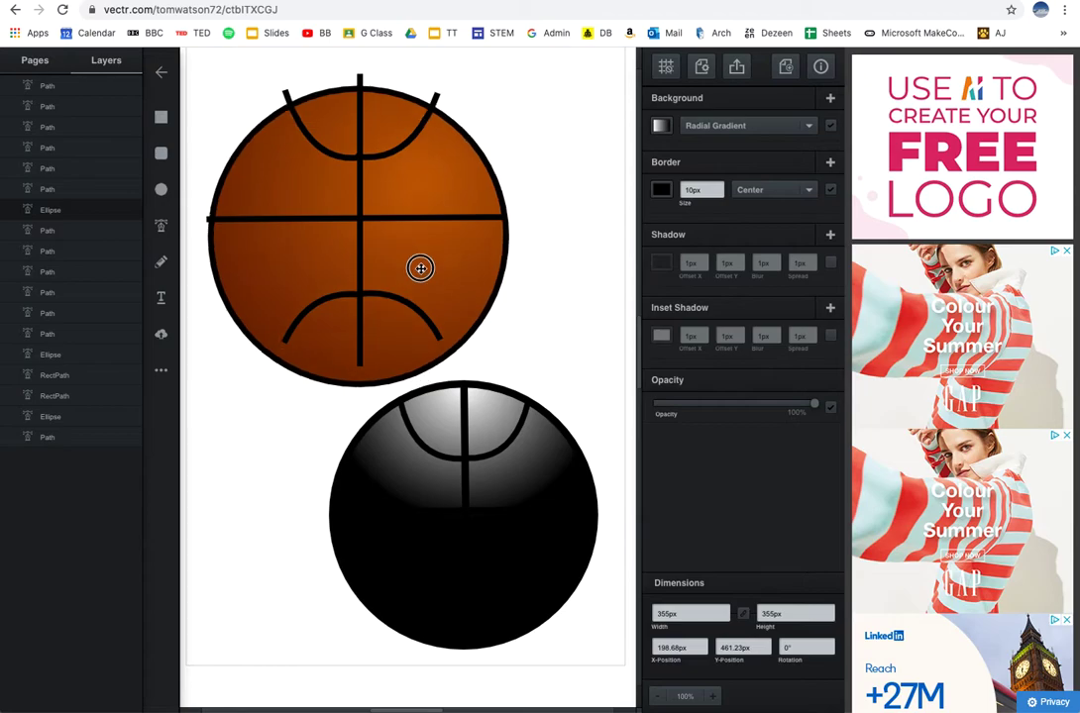
left_click(461, 481)
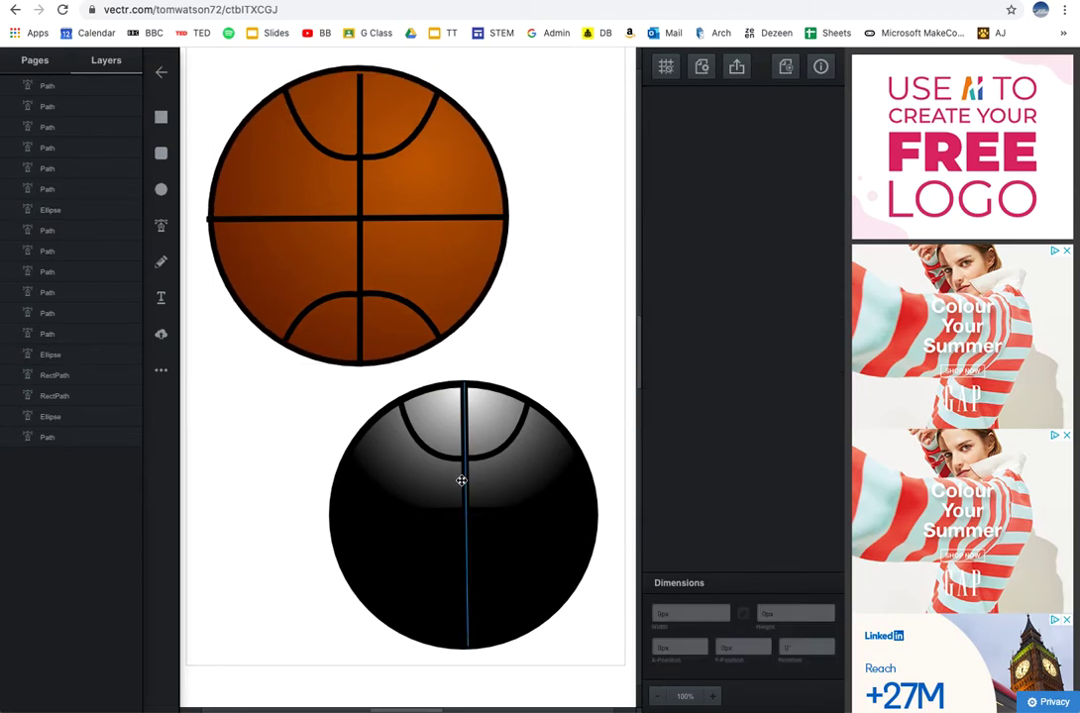
left_click(421, 496)
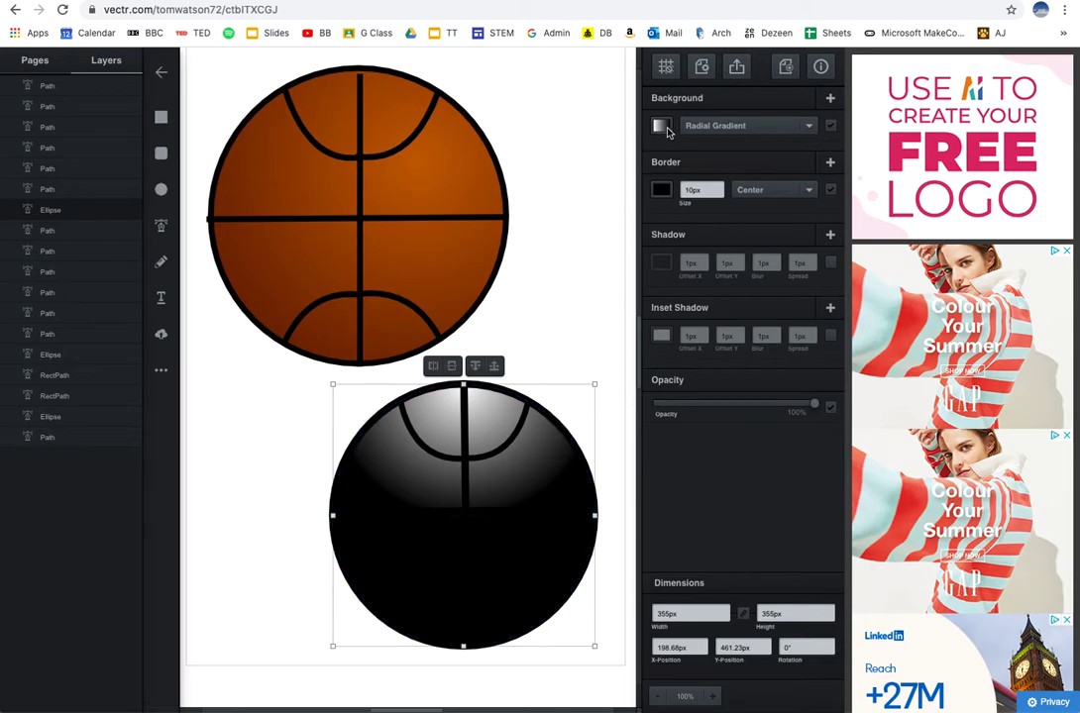
left_click(661, 127)
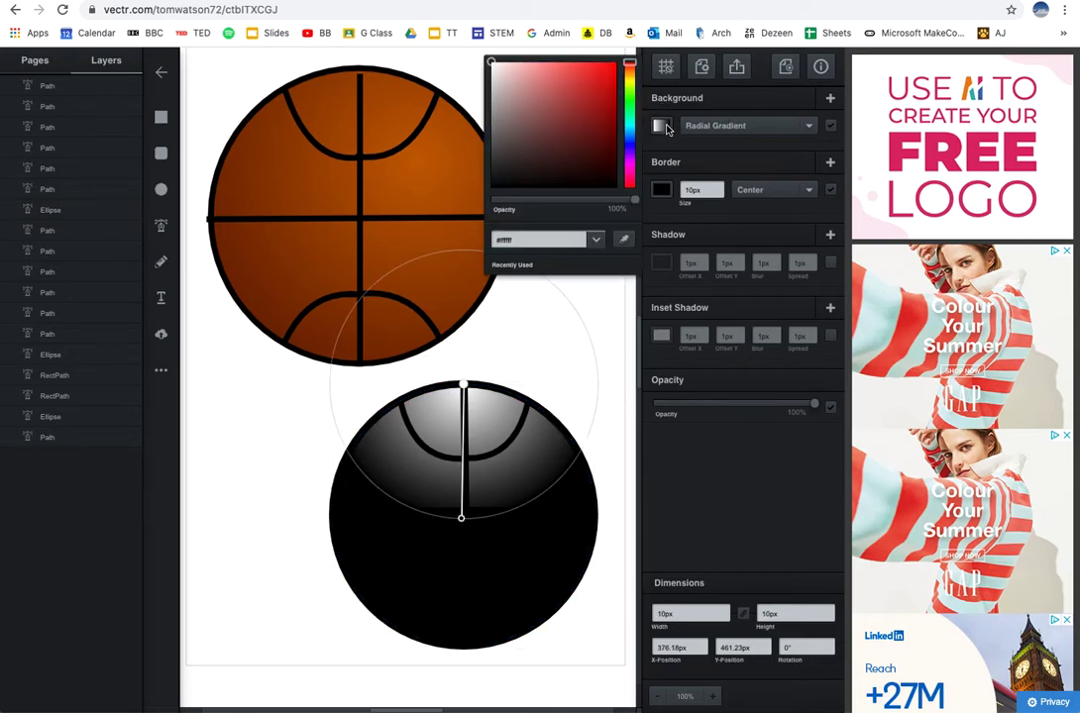
left_click(583, 332)
left_click(531, 467)
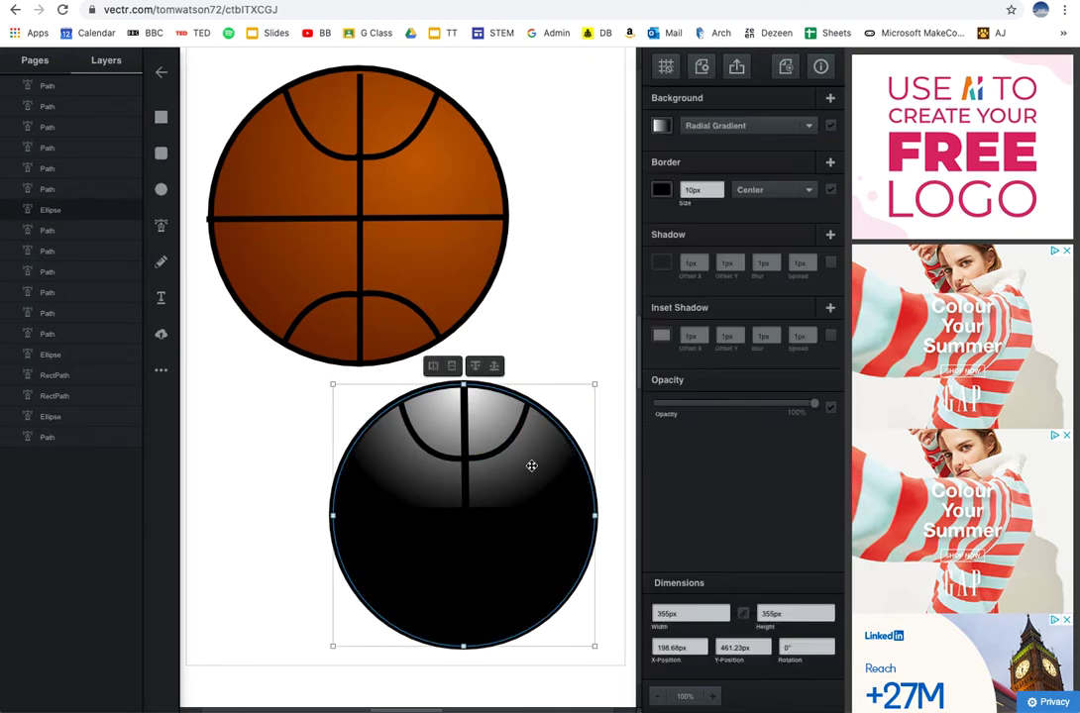
Move the gradient's start point to the circle's upper-right quarter and its outer end just below the circle
left_click(662, 127)
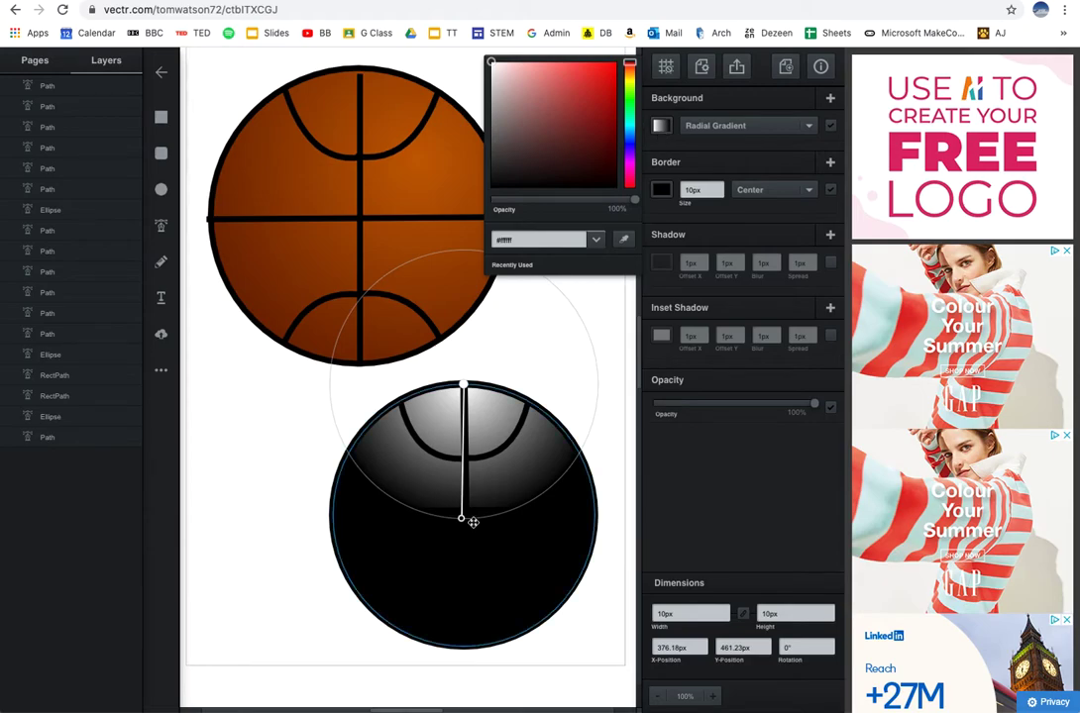
left_click_drag(462, 519, 459, 544)
left_click_drag(466, 389, 516, 468)
left_click_drag(512, 630, 499, 683)
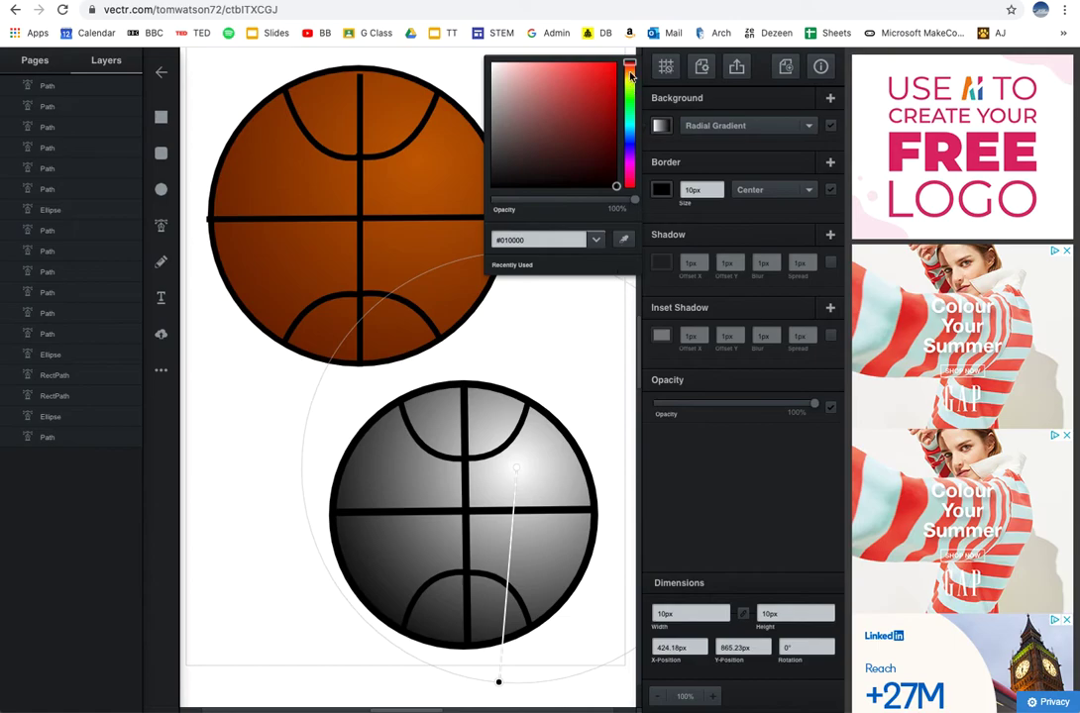
Set the radial gradient's outer colour stop to dark brown #2a1402
mouse_move(631, 81)
left_mouse_down()
mouse_move(623, 89)
mouse_move(632, 79)
mouse_move(614, 84)
mouse_move(631, 76)
mouse_move(614, 73)
left_mouse_up()
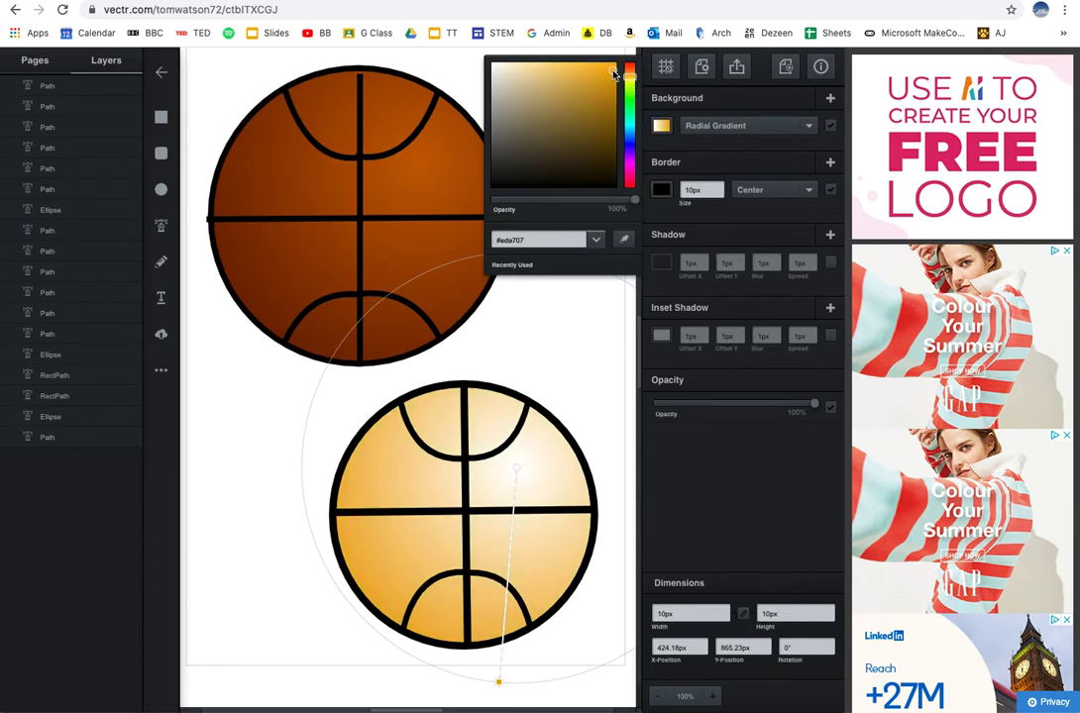
left_click(609, 102)
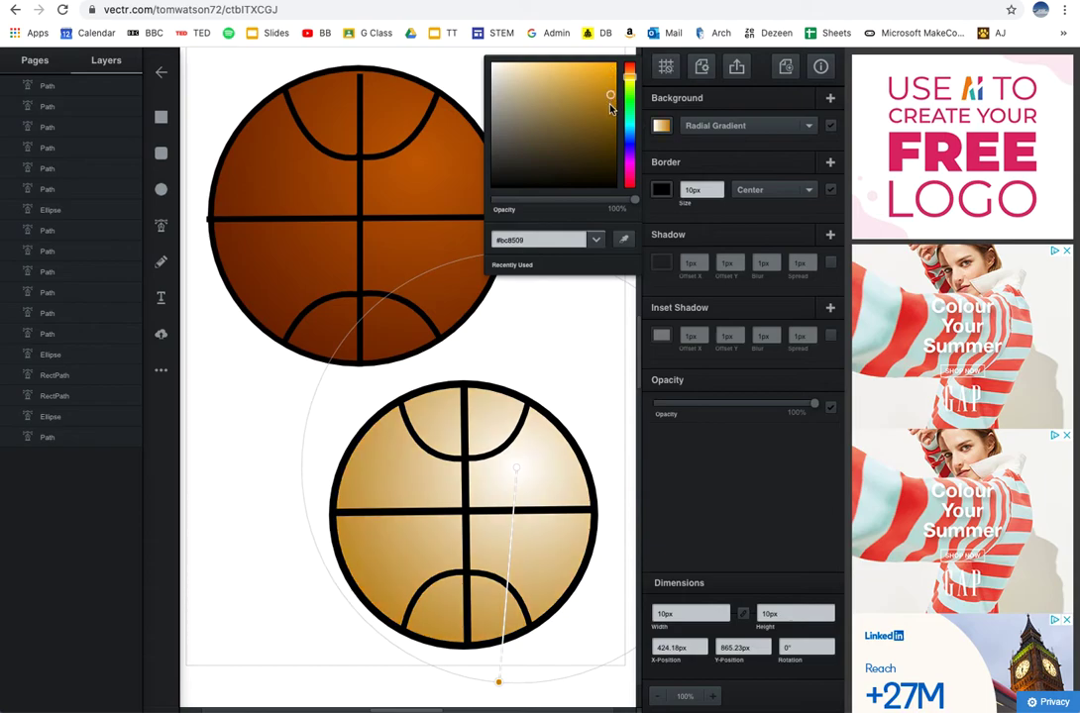
left_click(609, 108)
left_click(611, 91)
left_click_drag(634, 83, 632, 74)
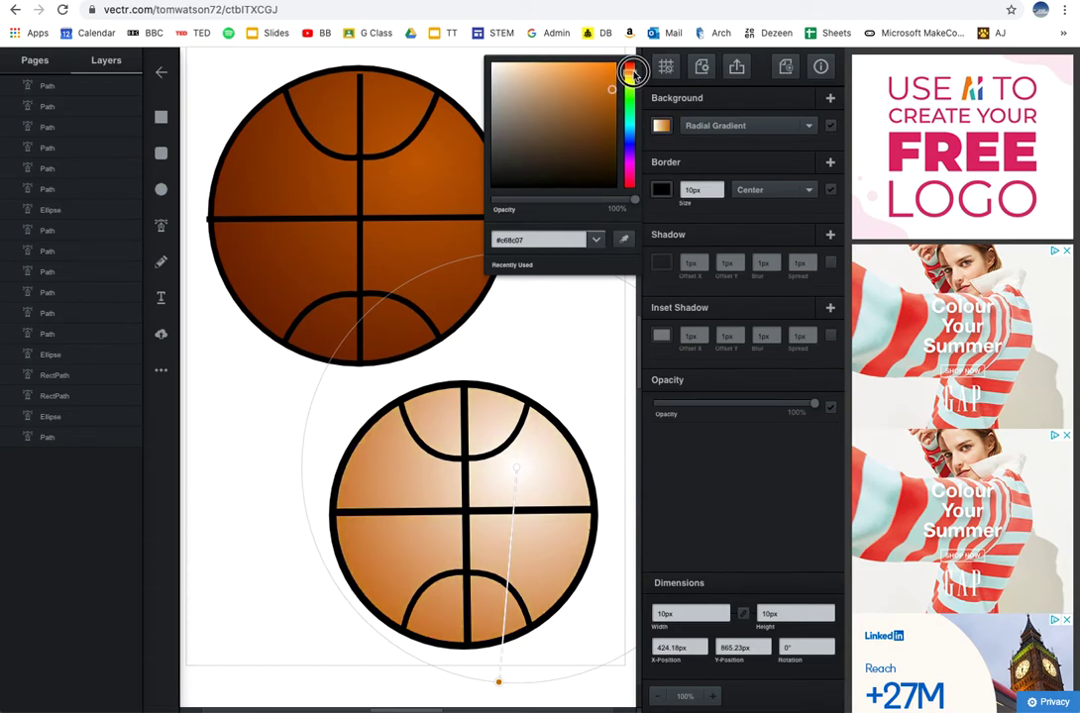
left_click(615, 75)
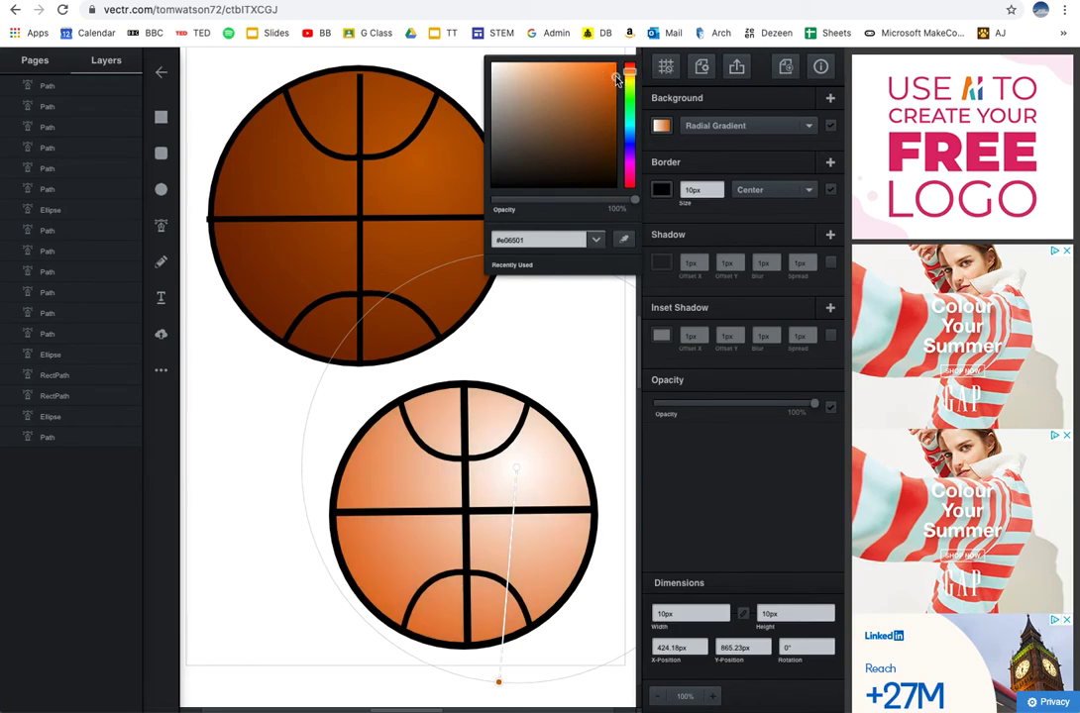
left_click(610, 168)
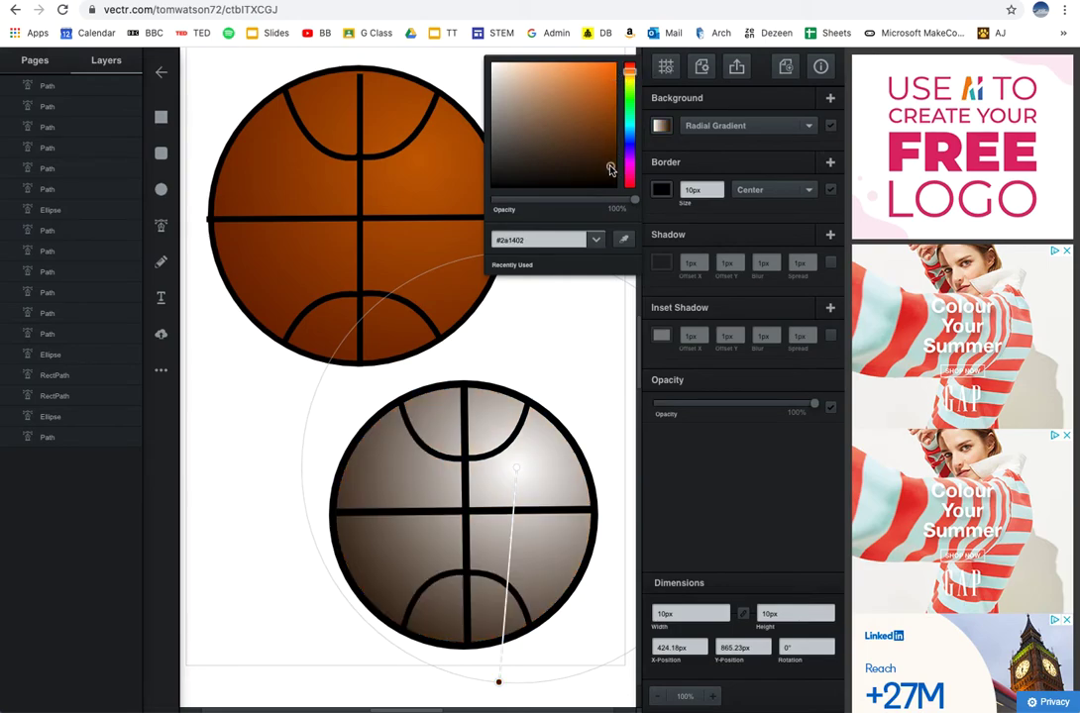
Set the radial gradient's inner colour stop to the golden orange #bf8006
left_click(516, 471)
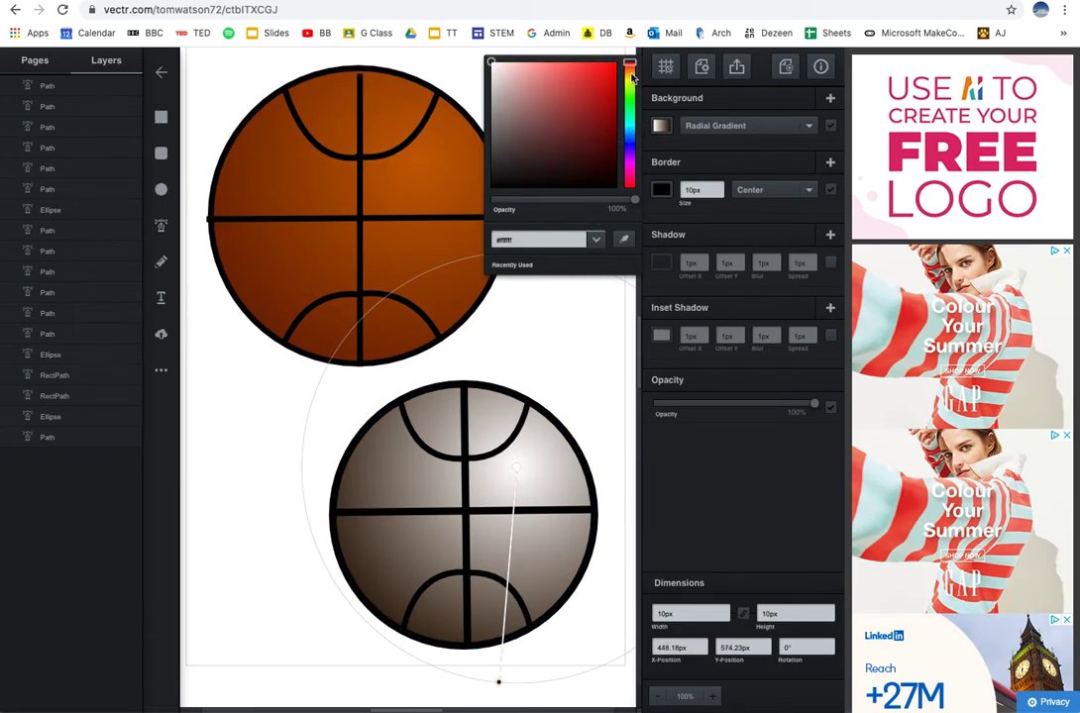
left_click(630, 78)
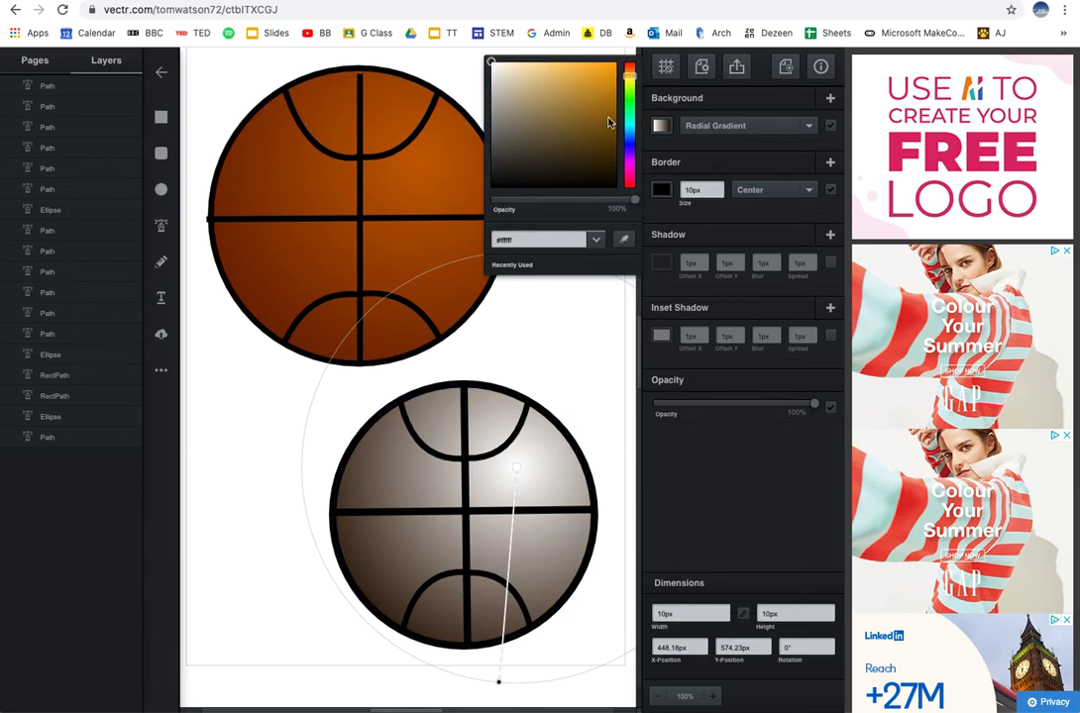
left_click(612, 94)
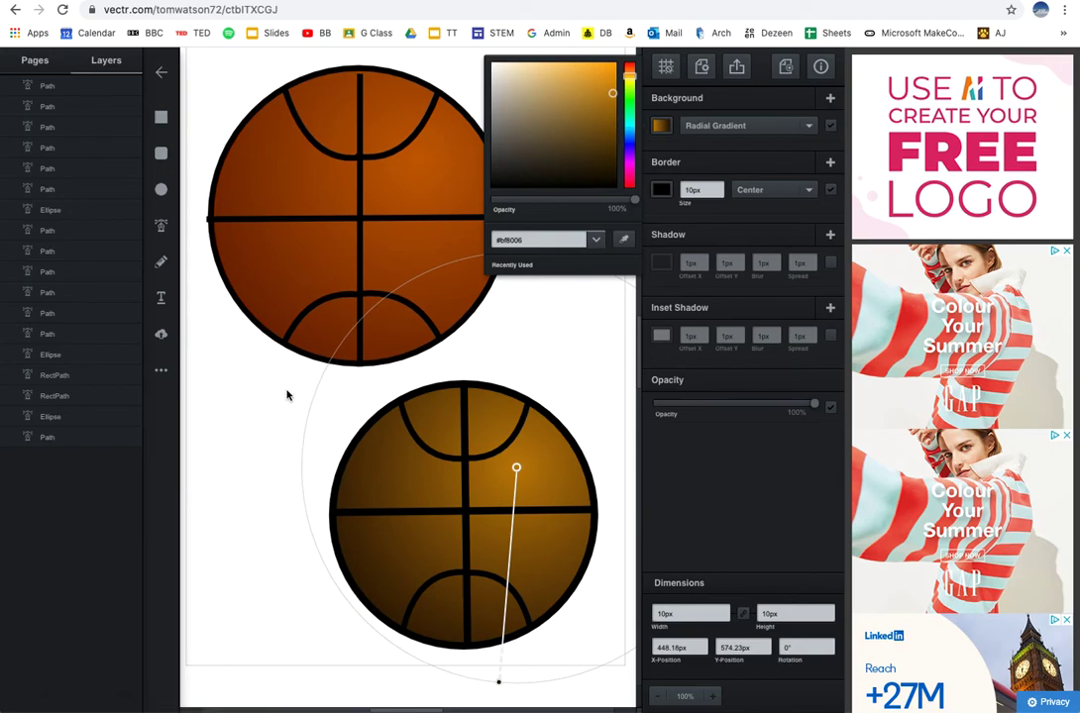
Group all the shapes and seams of the lower basketball into a single object
left_click(261, 417)
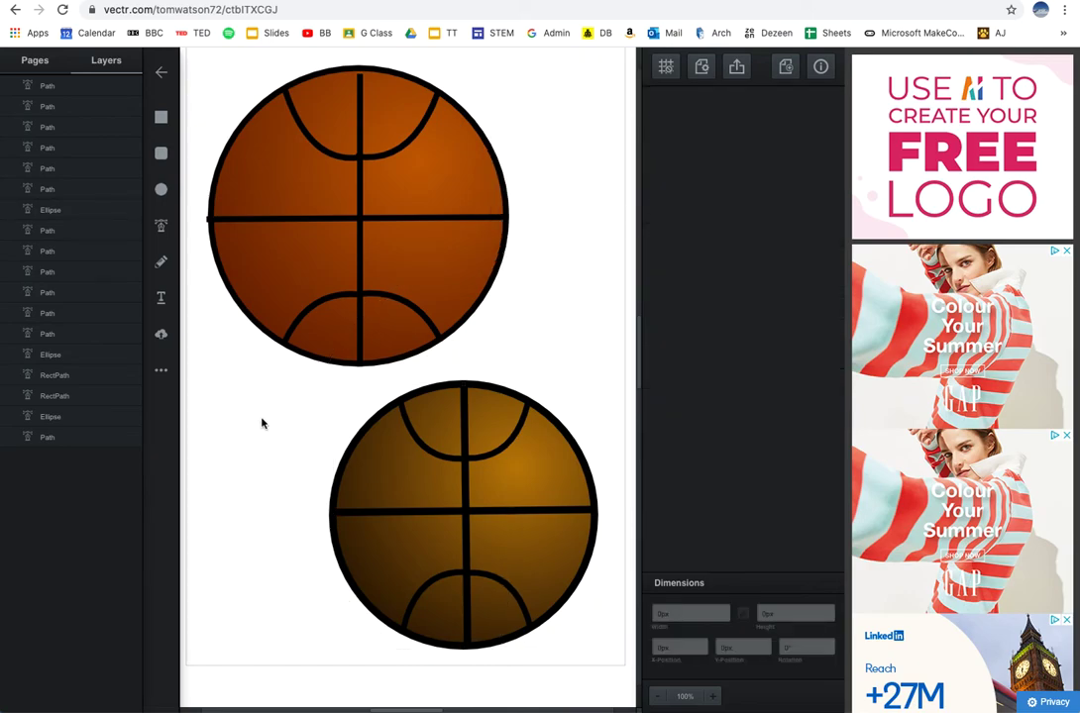
left_click_drag(326, 390, 608, 652)
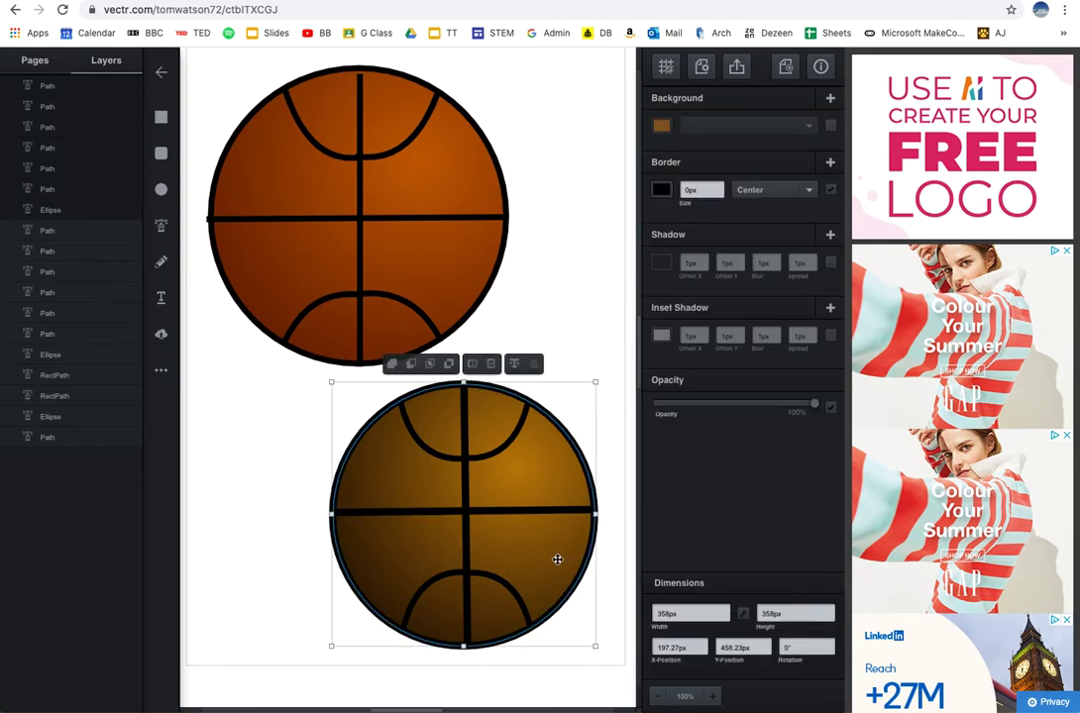
right_click(543, 424)
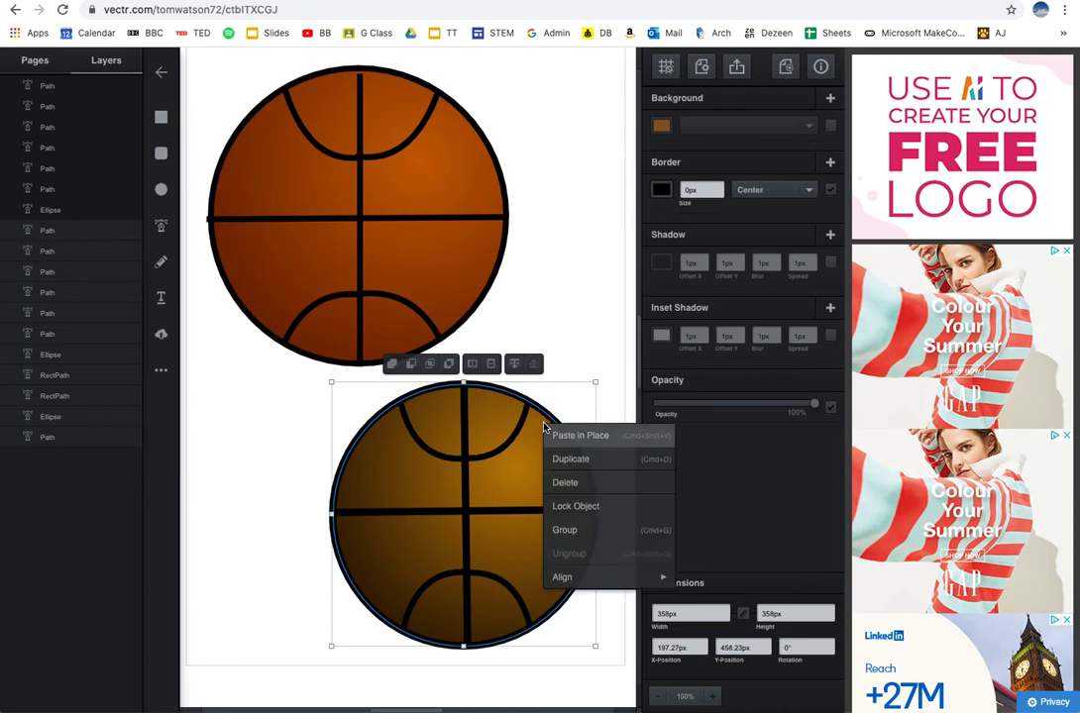
left_click(614, 530)
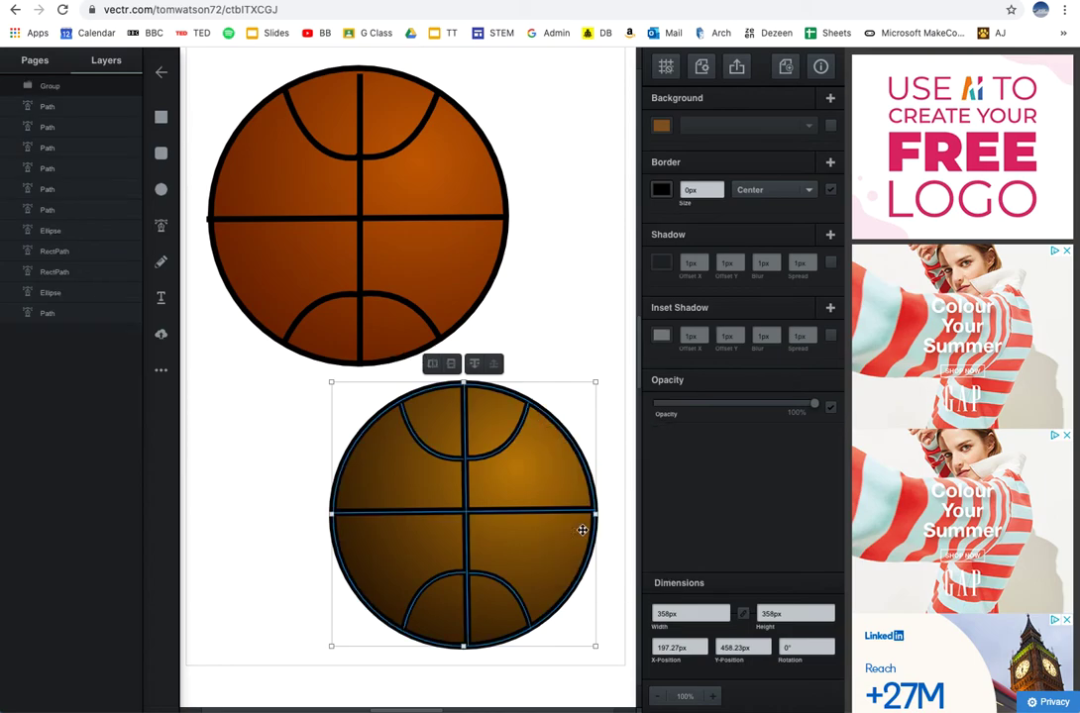
left_click(566, 262)
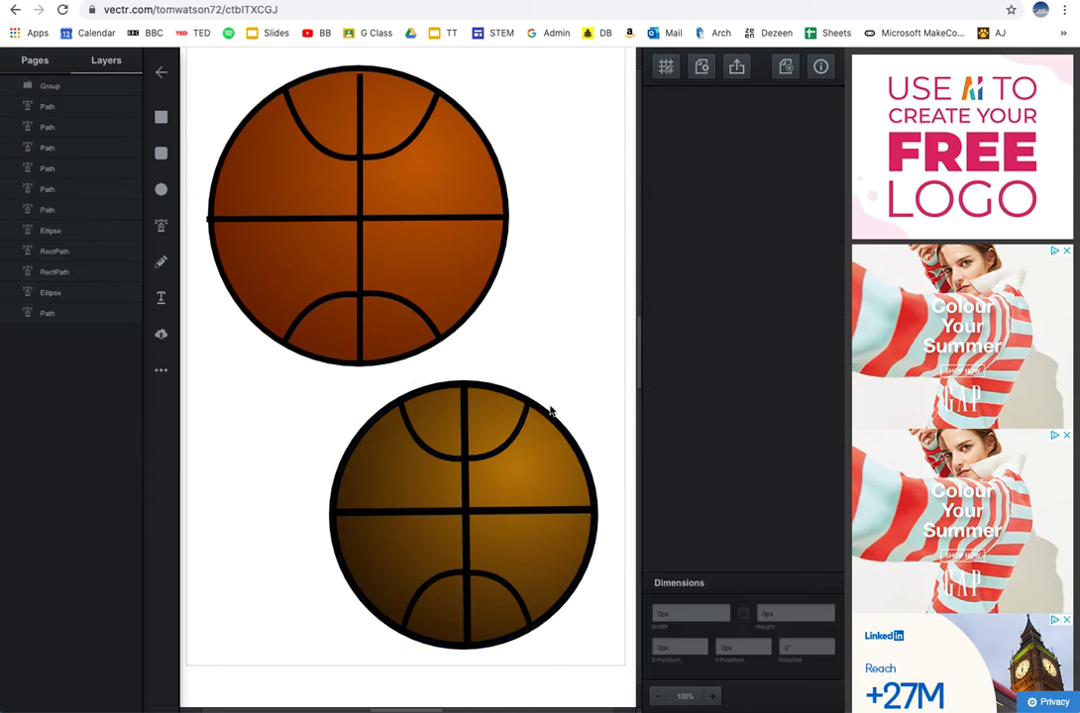
Move the grouped lower ball slightly up and right, and pull the ungrouped upper ball's two lower curved seams out to its left and right edges
mouse_move(559, 499)
left_mouse_down()
mouse_move(473, 487)
mouse_move(553, 493)
left_mouse_up()
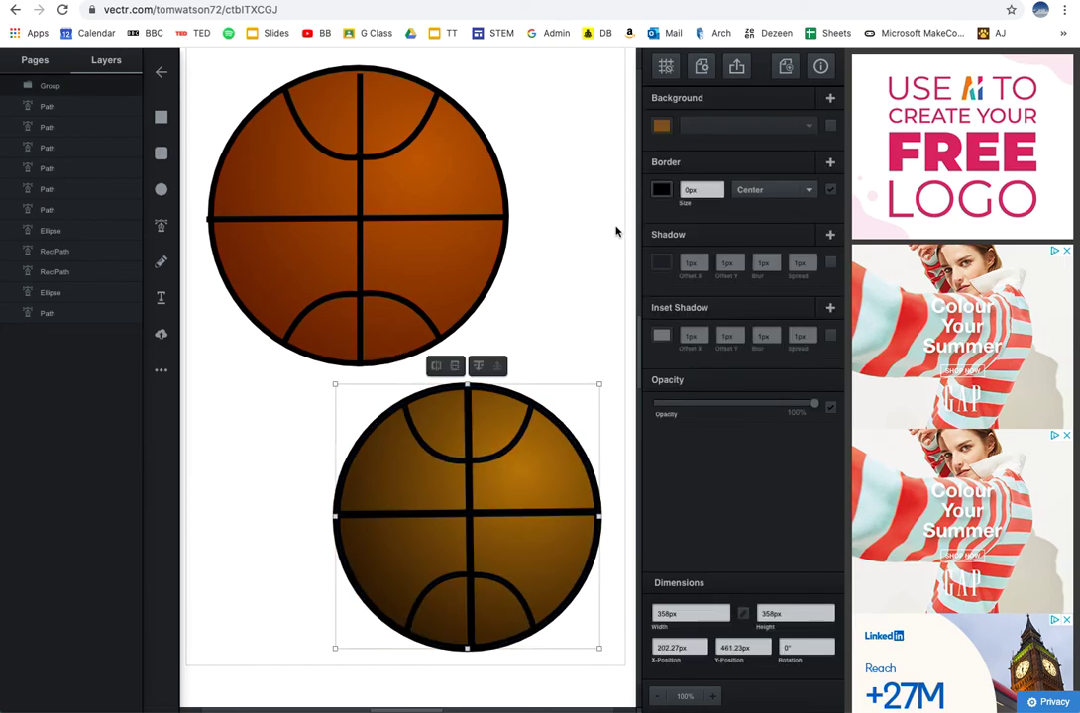
left_click_drag(412, 304, 528, 291)
left_click_drag(334, 306, 248, 240)
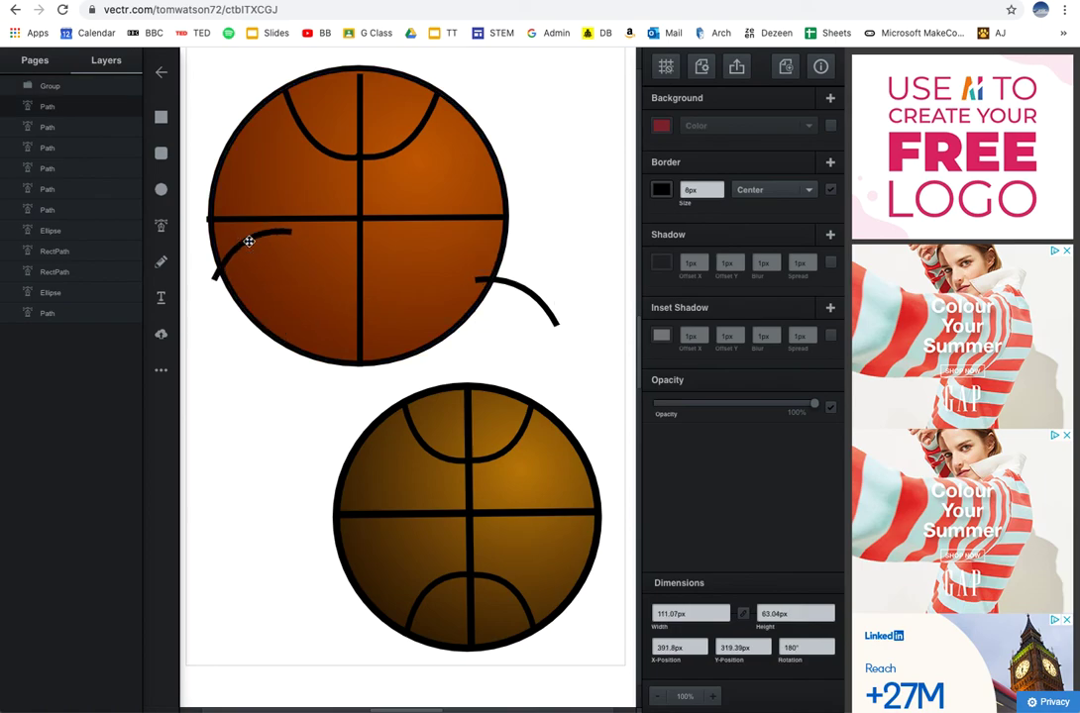
mouse_move(520, 402)
left_mouse_down()
mouse_move(507, 364)
mouse_move(534, 389)
left_mouse_up()
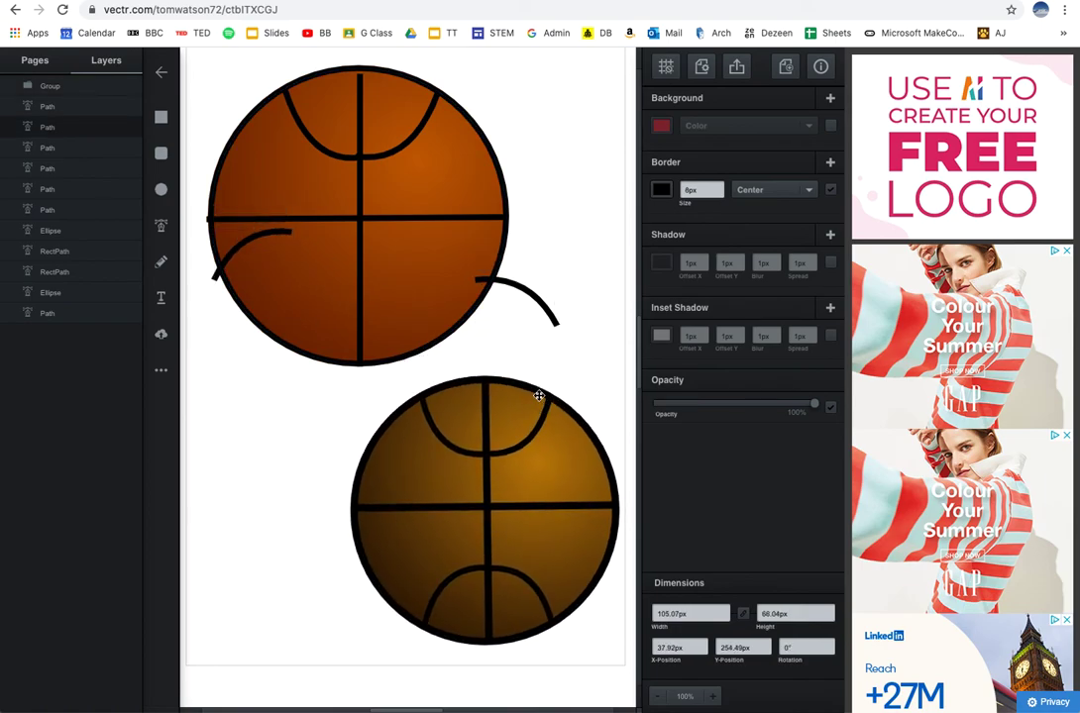
left_click(249, 443)
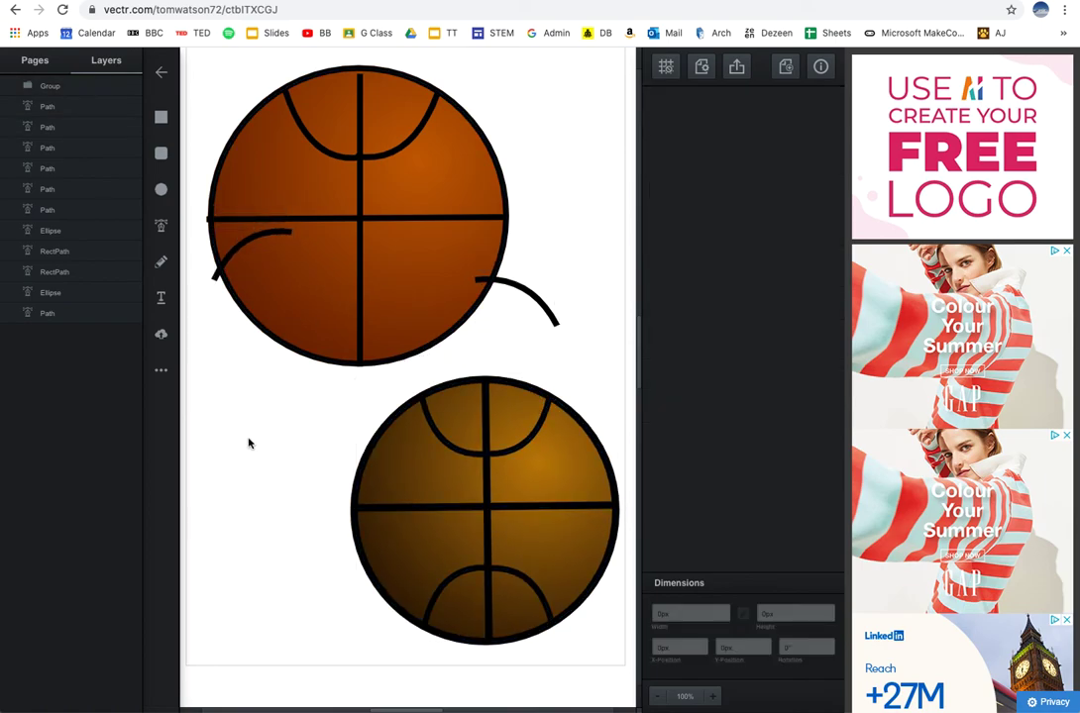